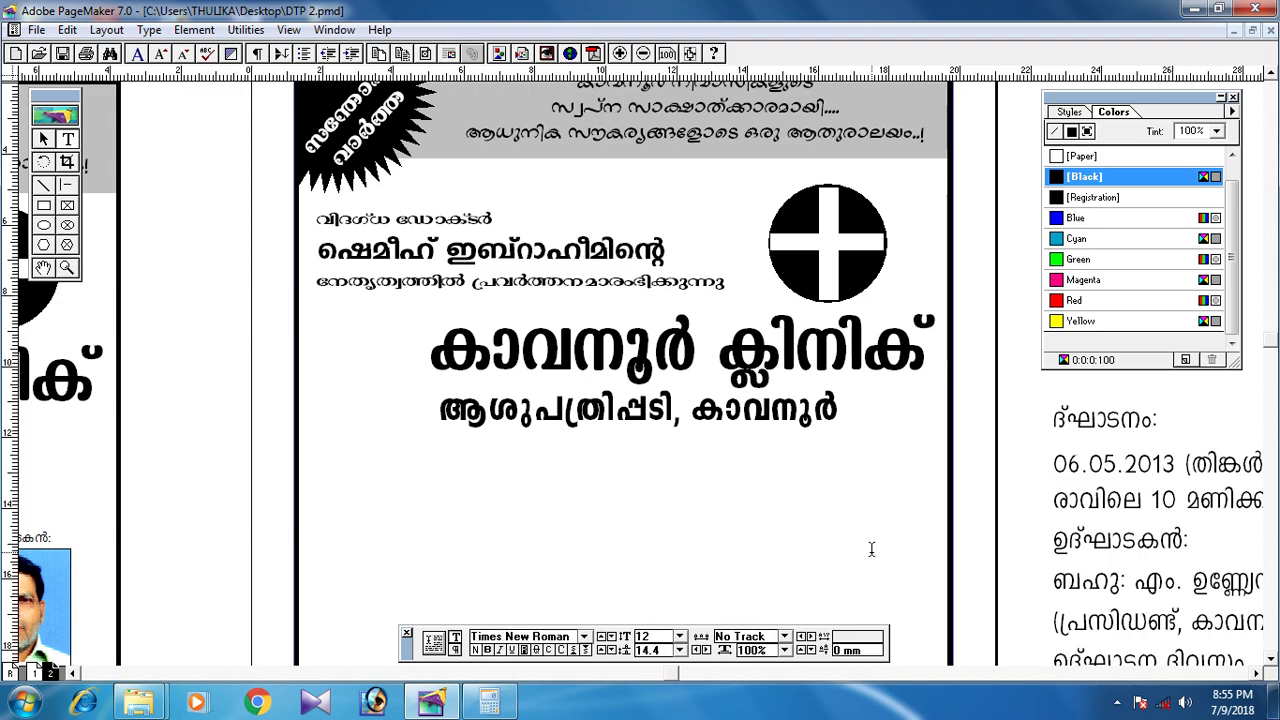
Format the phone line below the clinic's address as Arial, bold, size 17, matching the reference poster
key(ctrl+a)
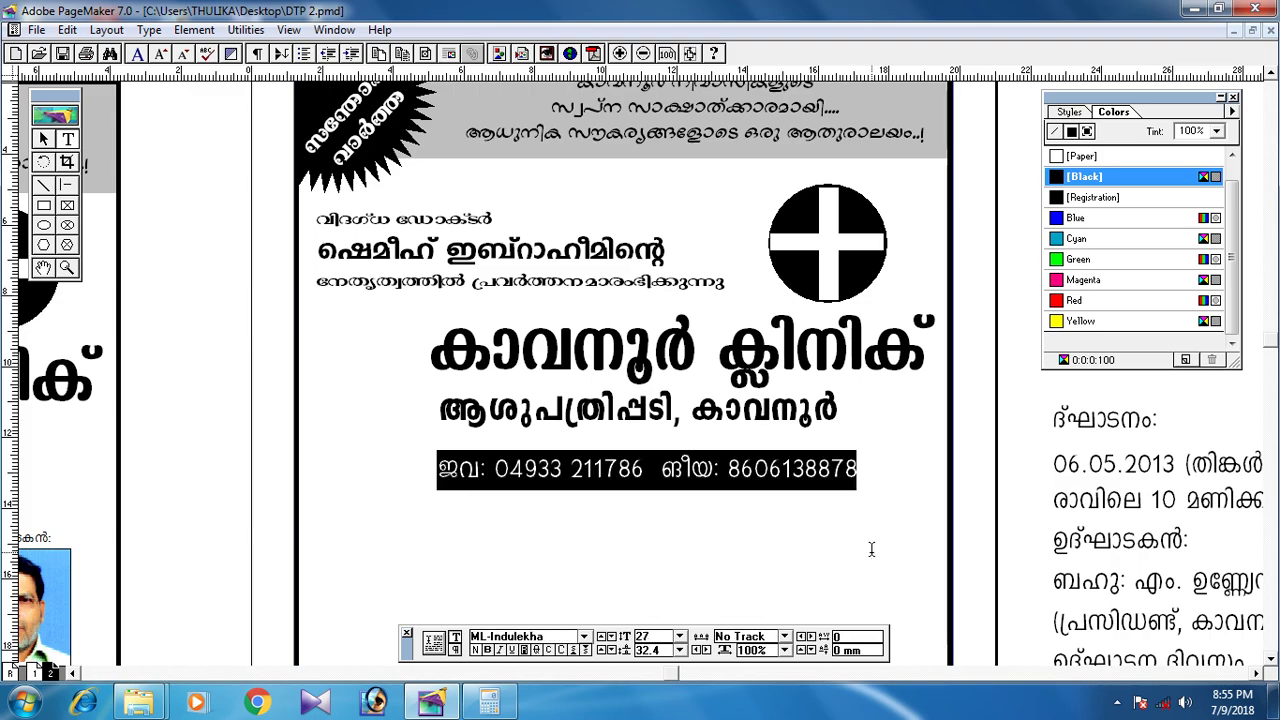
scroll(730, 523, left, 5)
click(359, 450)
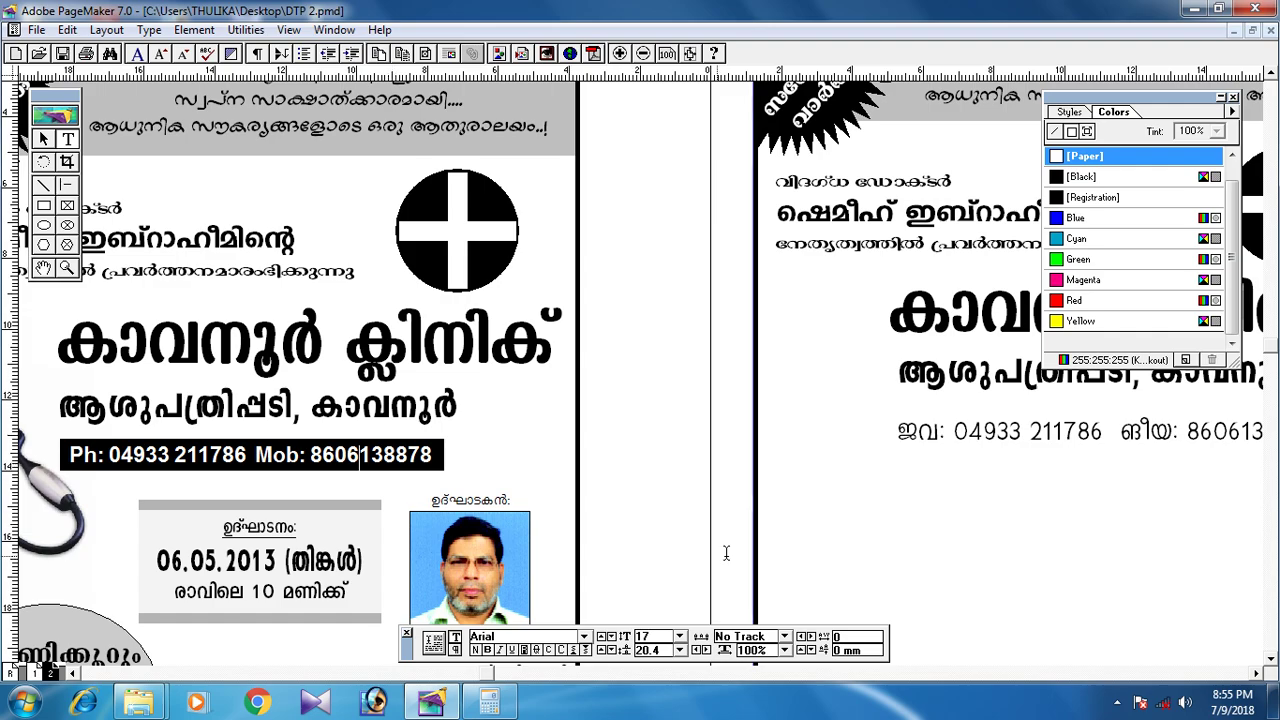
scroll(983, 520, right, 5)
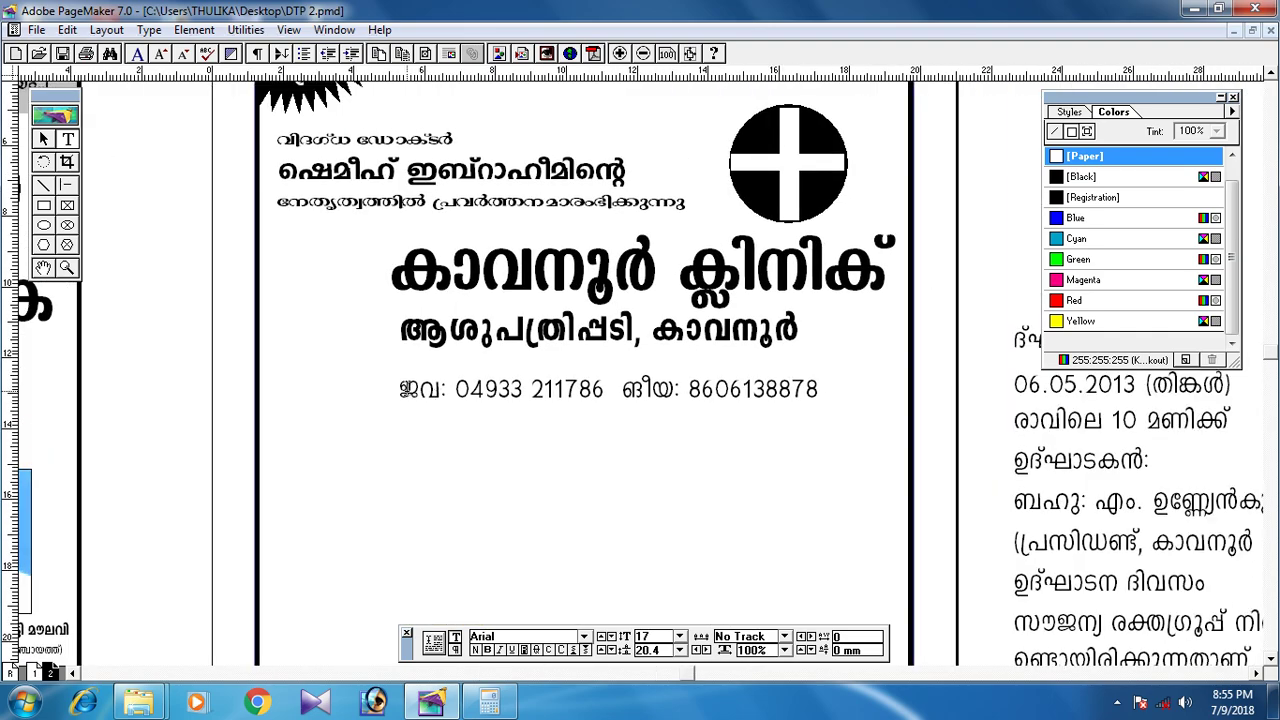
drag(404, 390, 644, 494)
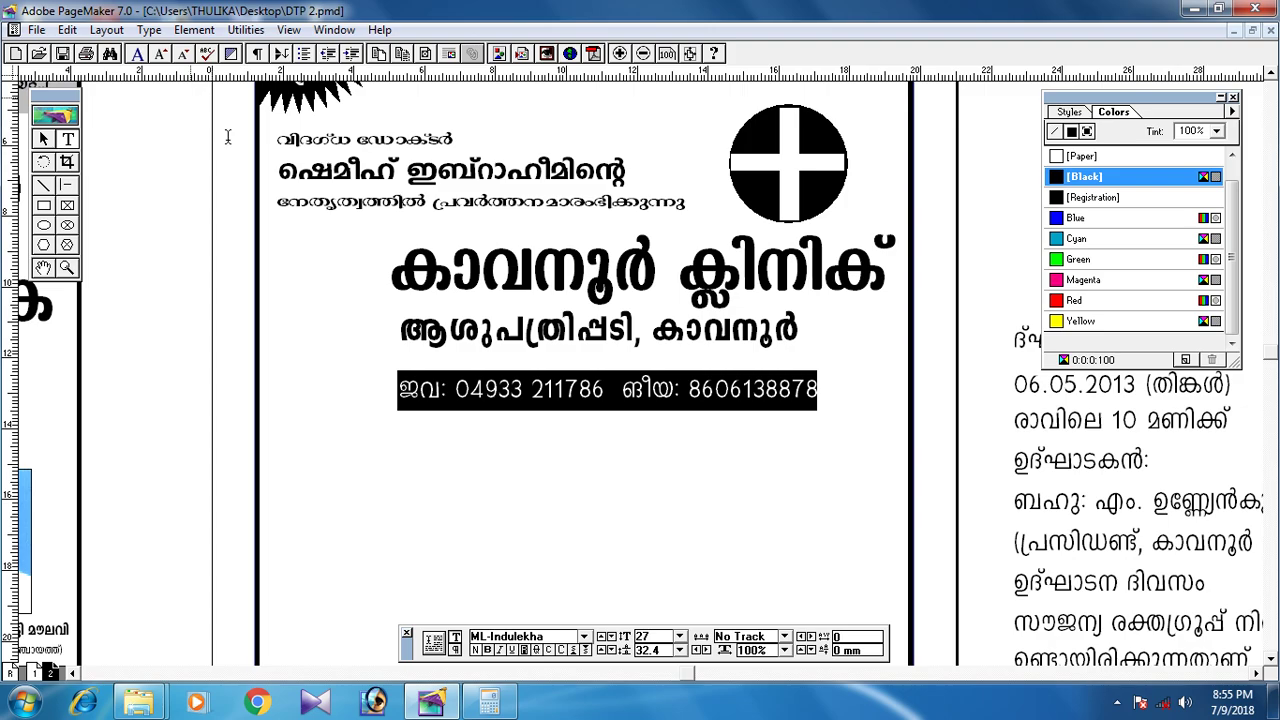
click(585, 636)
text(Arial)
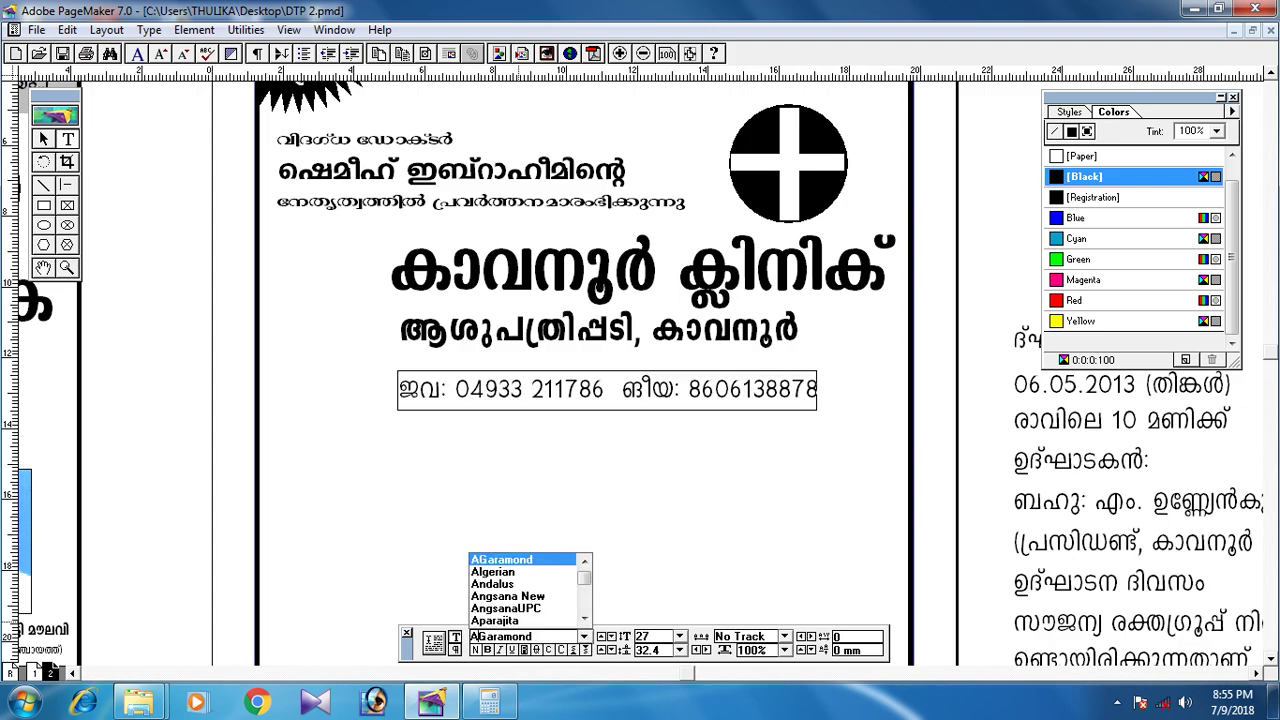
click(526, 559)
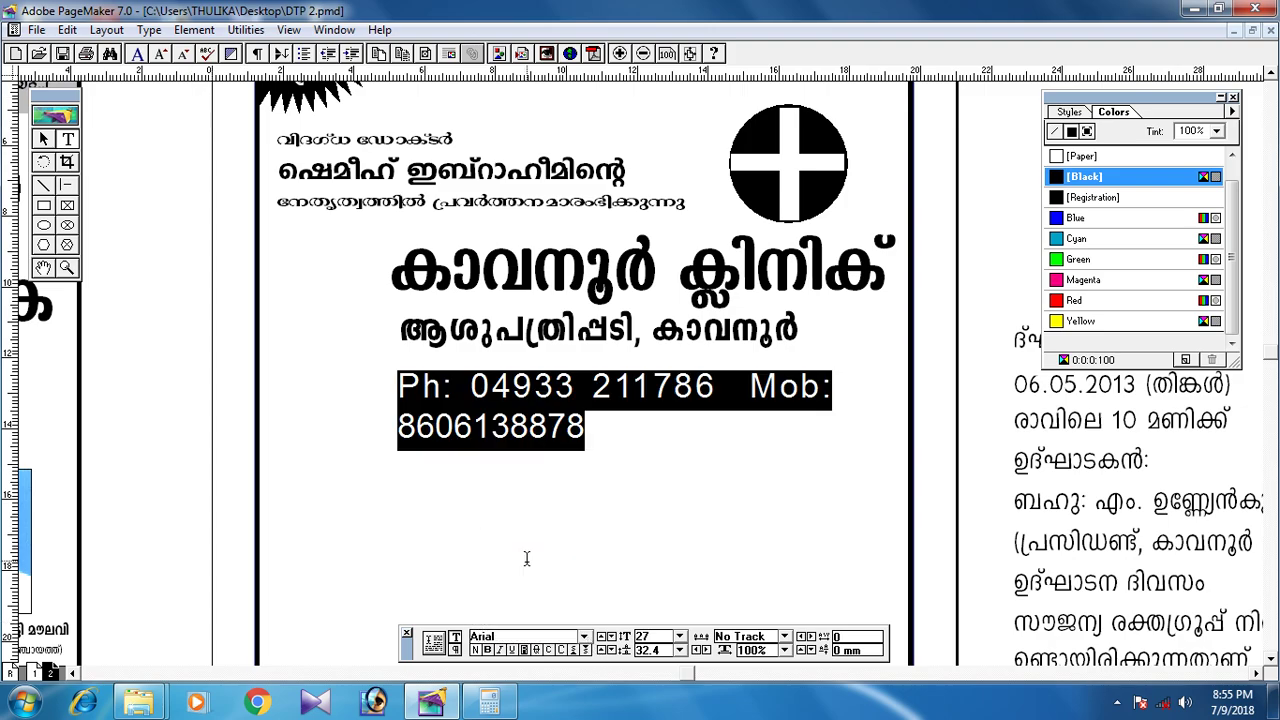
click(487, 651)
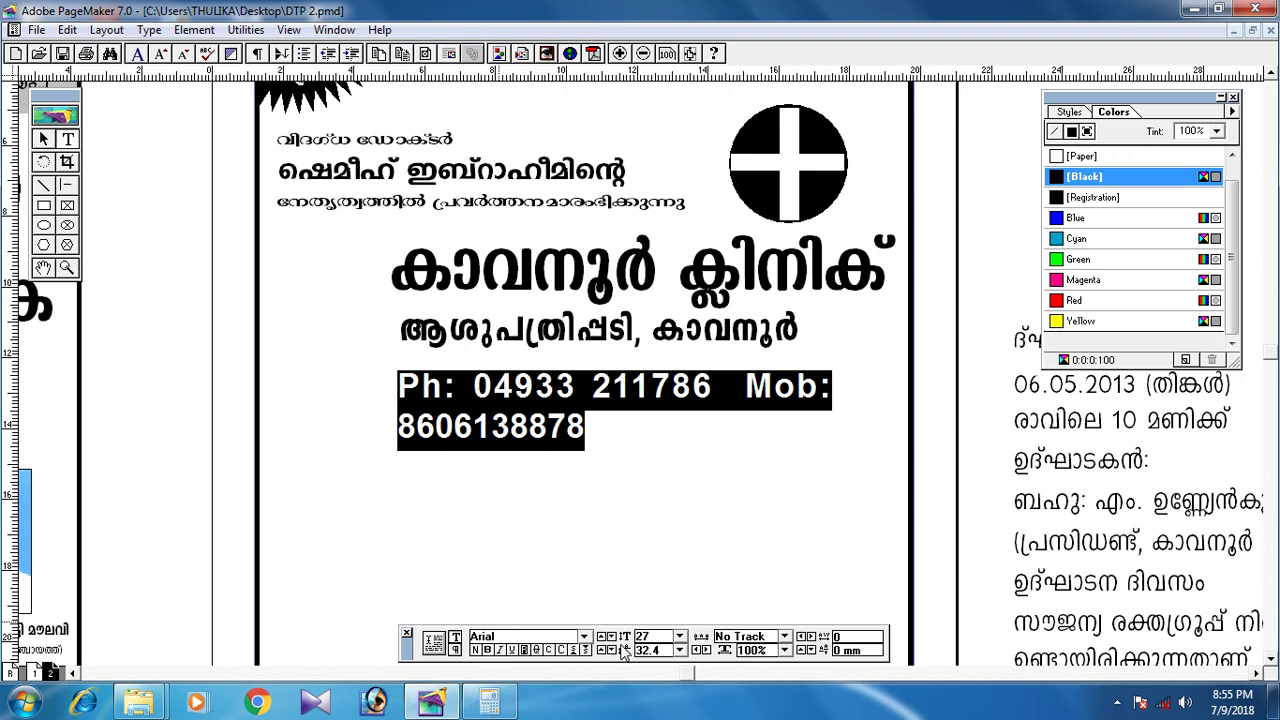
click(646, 692)
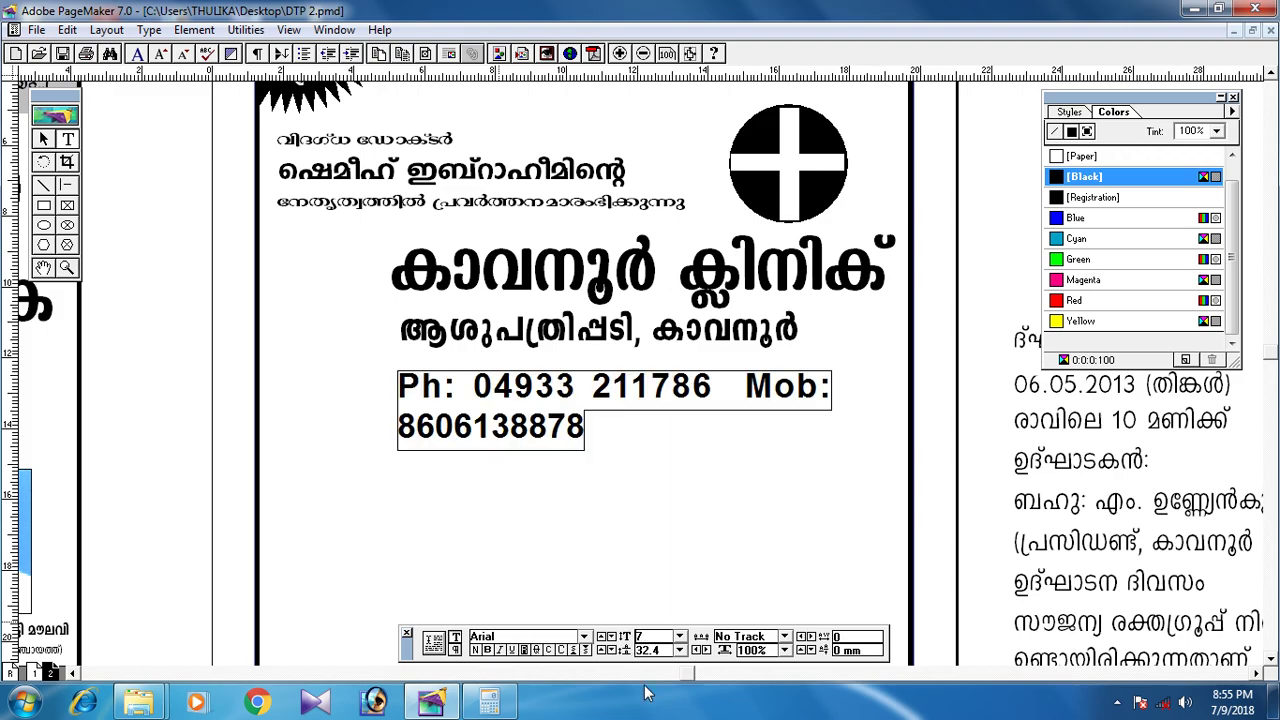
key(Return)
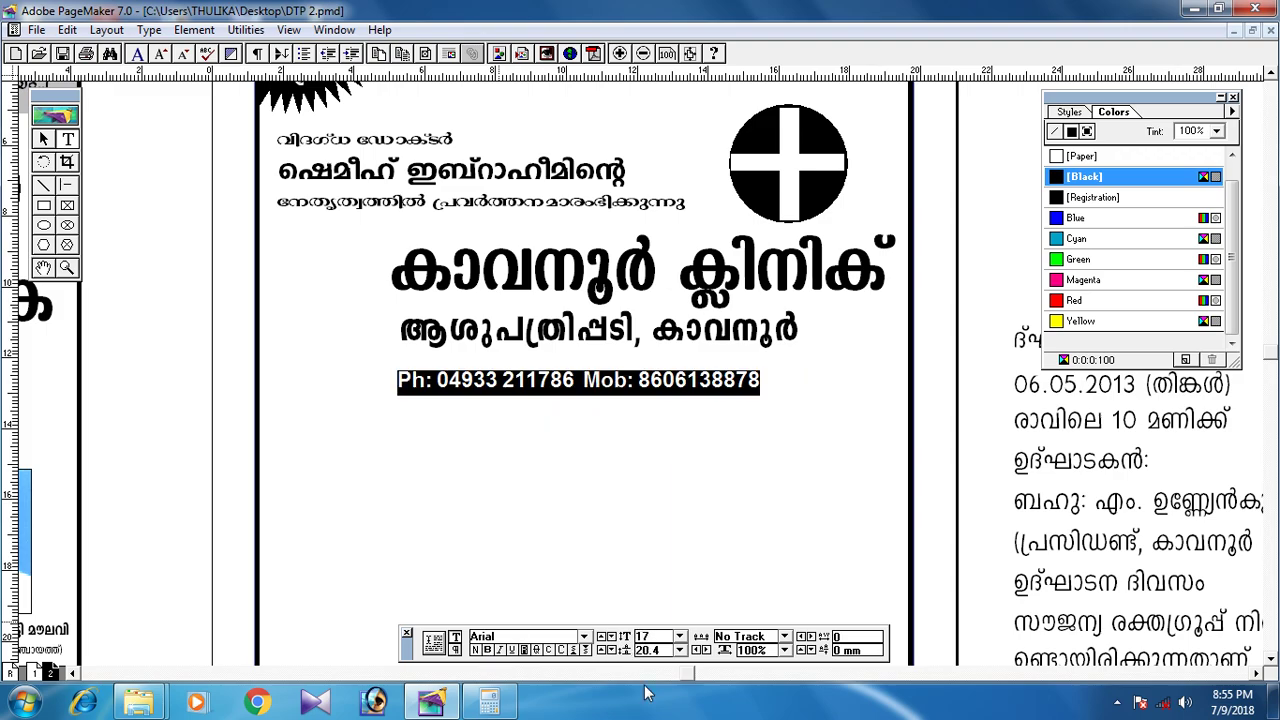
click(608, 457)
Nudge the phone text block slightly right and up so it sits closer beneath the address line
drag(577, 469, 560, 511)
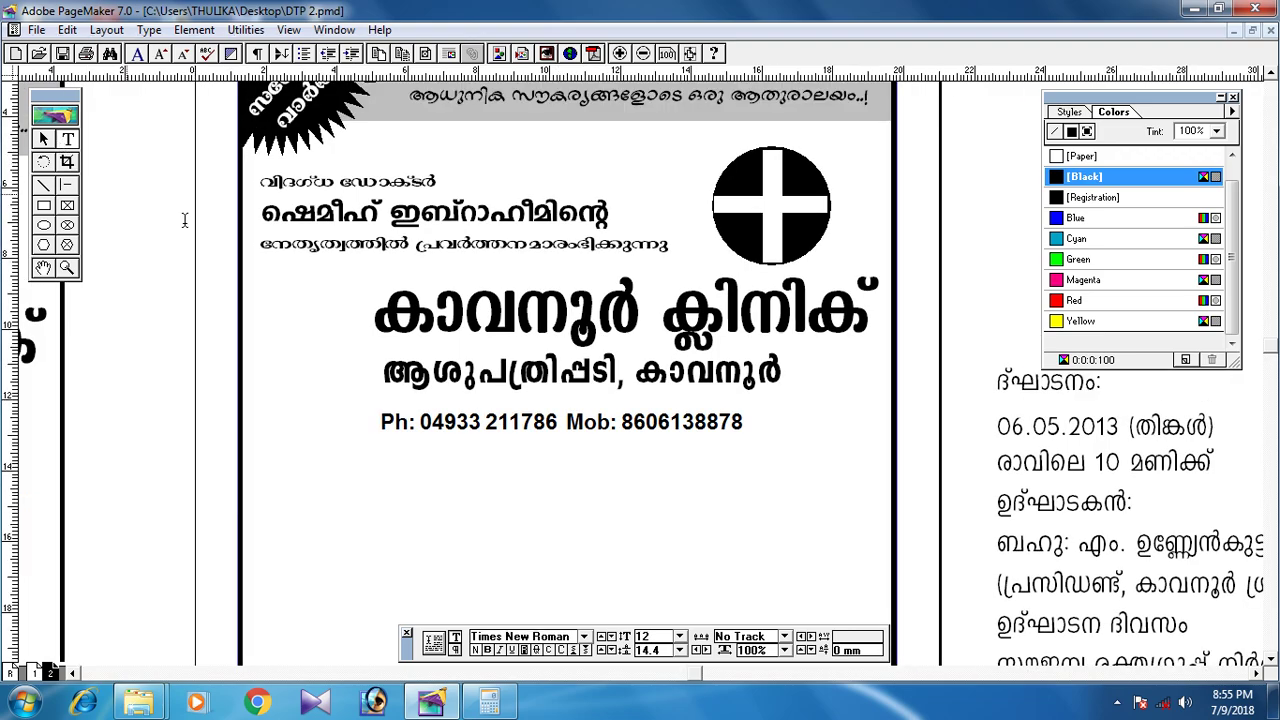
click(66, 161)
click(470, 422)
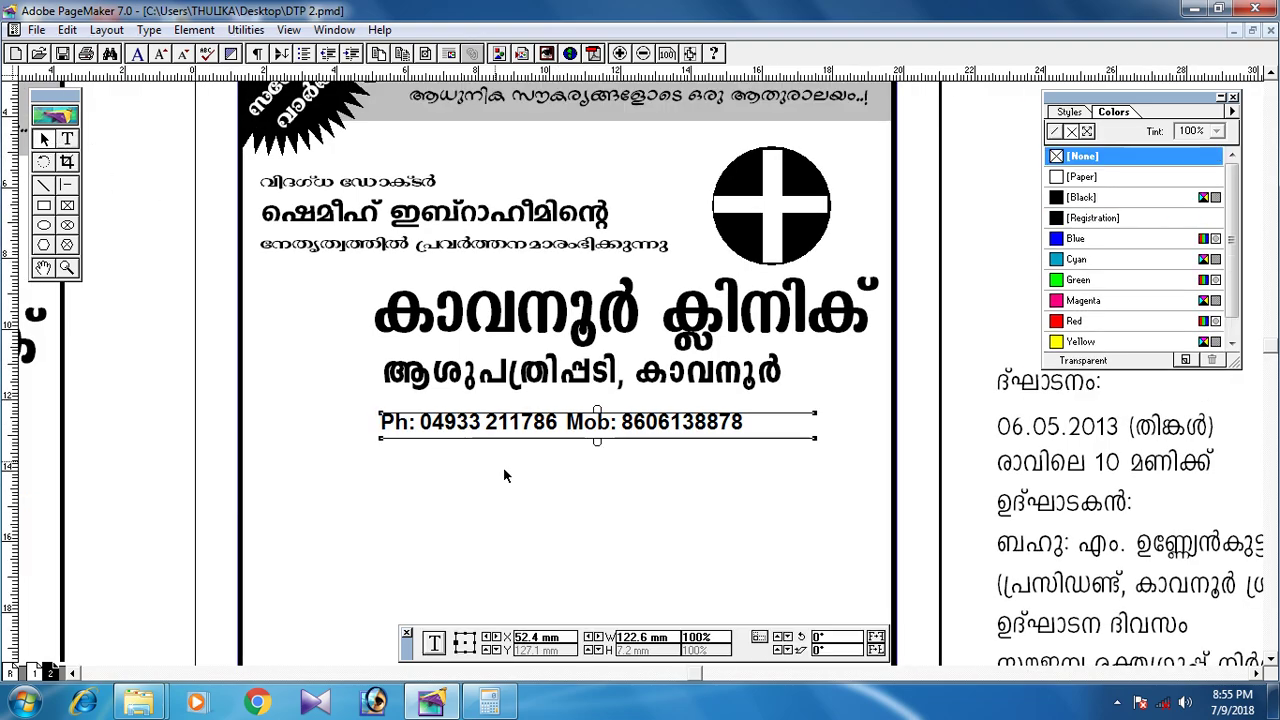
key(Right)
key(Right)
key(Right)
key(Right)
key(Right)
key(Right)
key(Right)
key(Right)
key(Right)
key(Right)
key(Right)
key(Right)
key(Right)
key(Right)
key(Right)
key(Right)
key(Up)
key(Up)
key(Up)
key(Up)
key(Up)
key(Left)
key(Up)
Draw a rectangle of about 113.5 by 8.5 mm around the phone line and fill it with Black
click(44, 205)
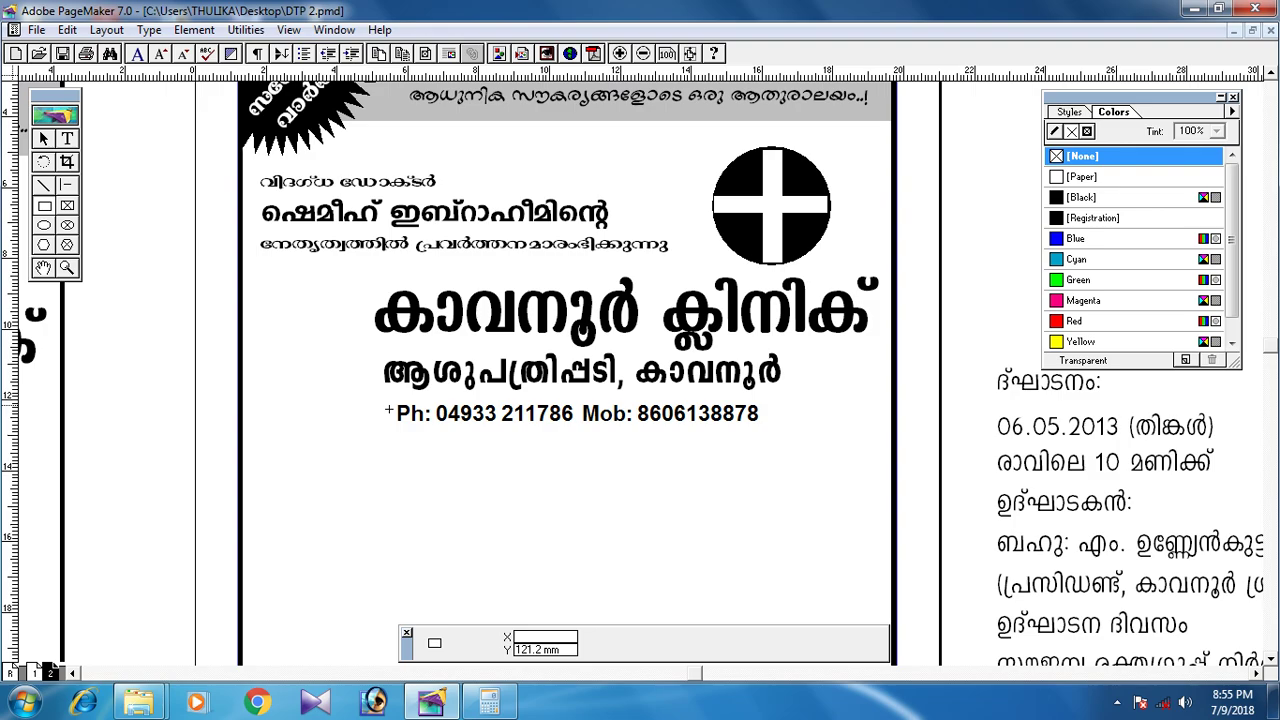
drag(382, 399, 784, 428)
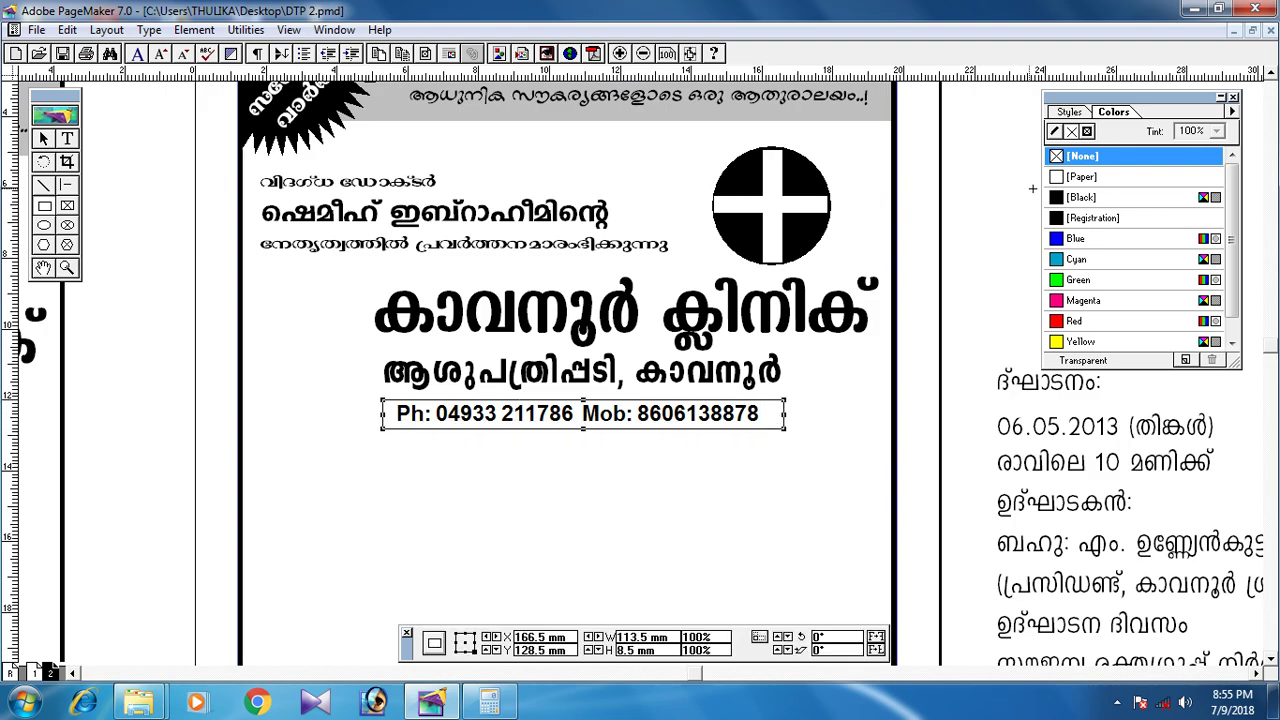
click(1088, 132)
click(1080, 199)
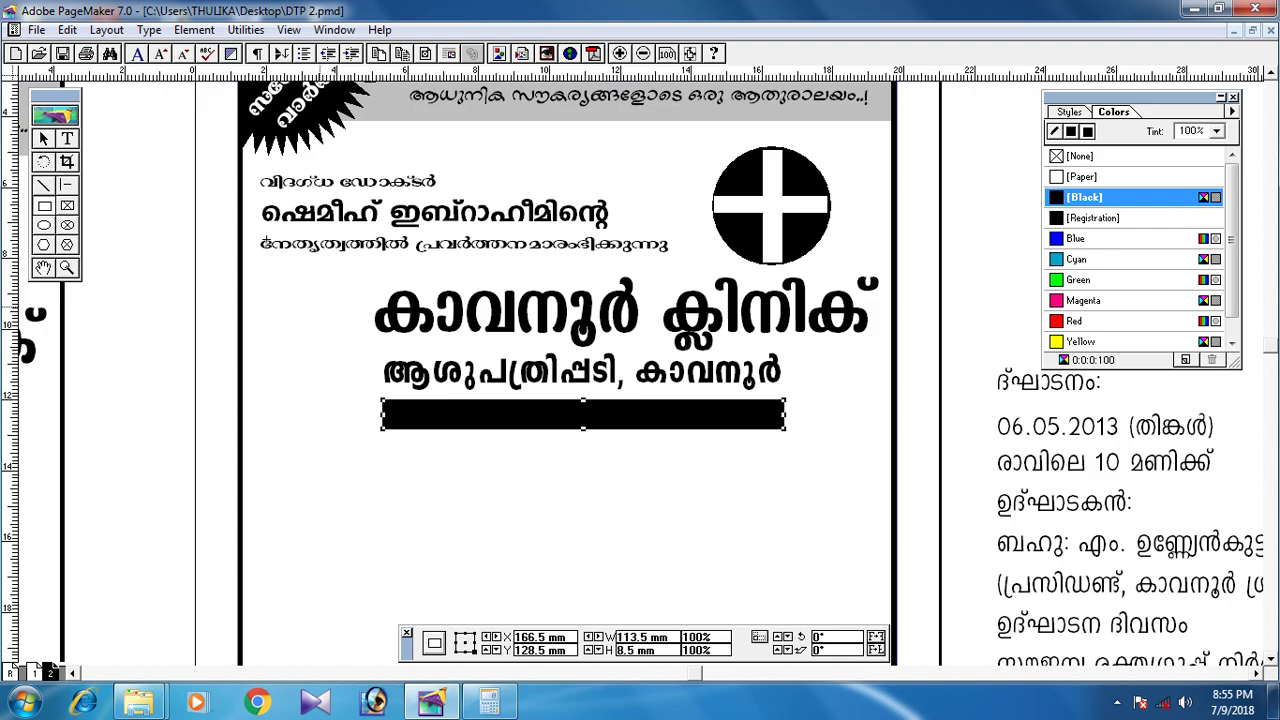
Select all the phone text hidden by the black bar and apply the Reverse type style
click(67, 139)
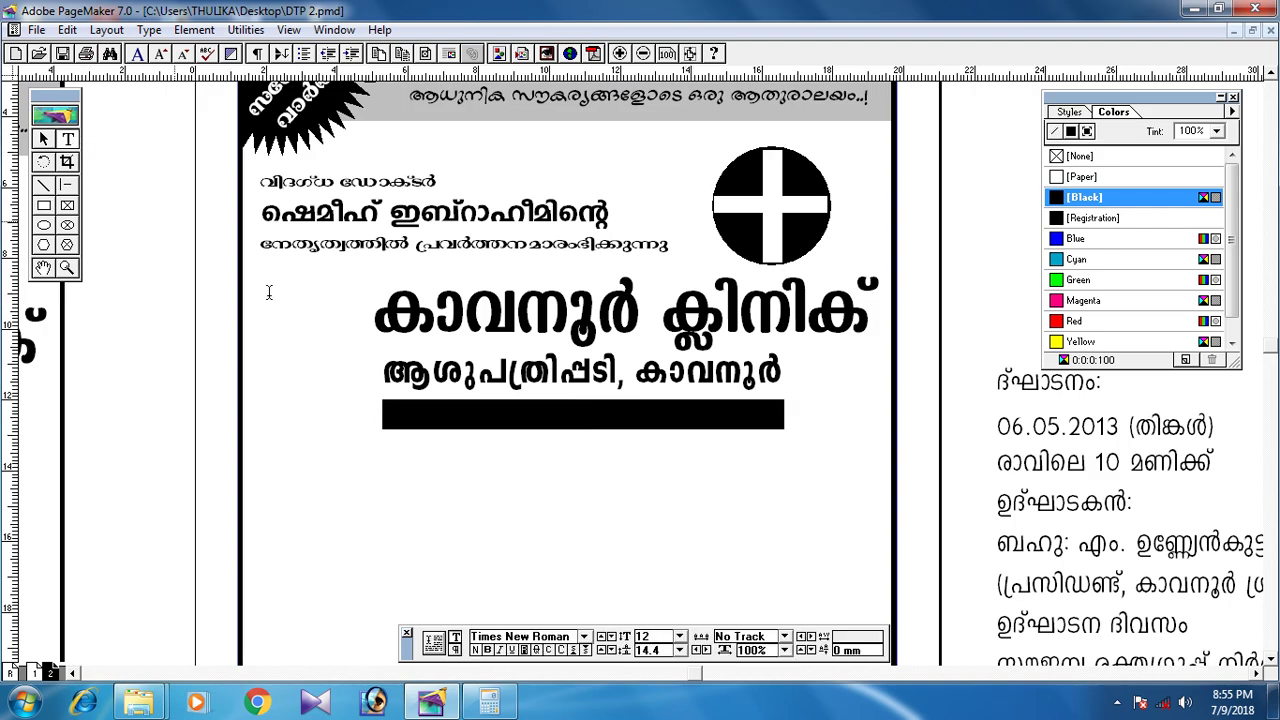
click(553, 419)
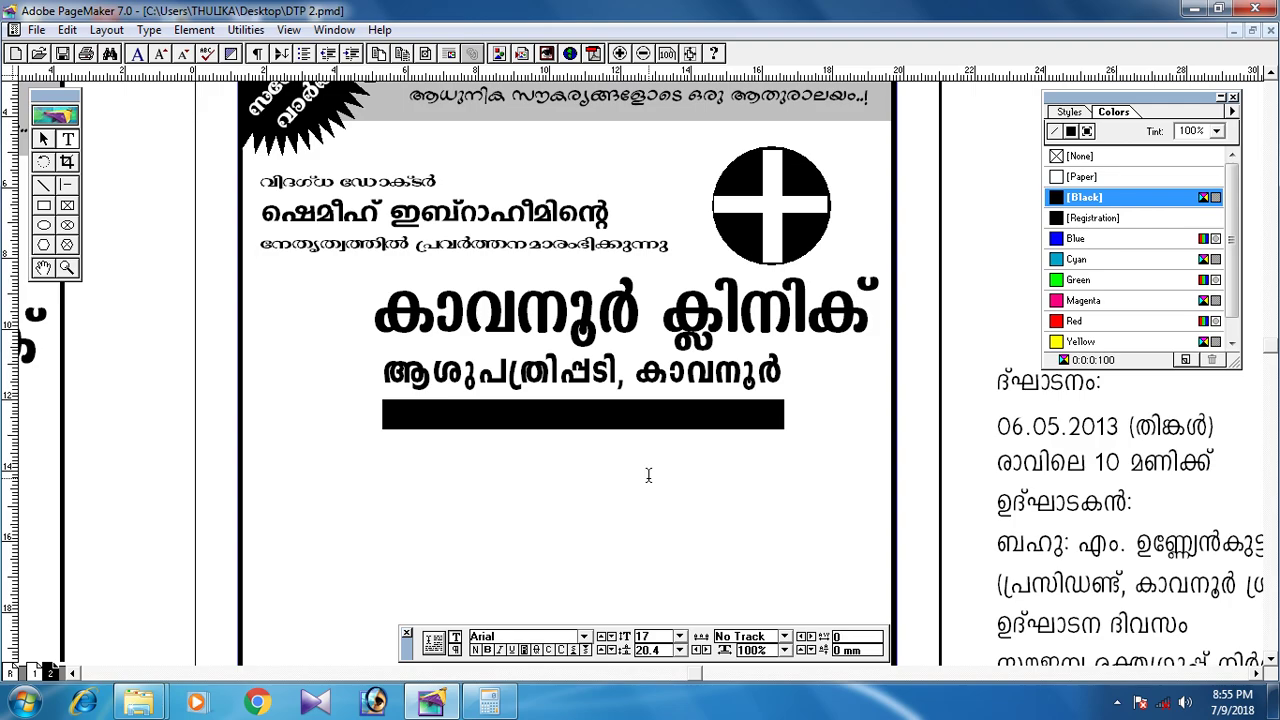
key(ctrl+a)
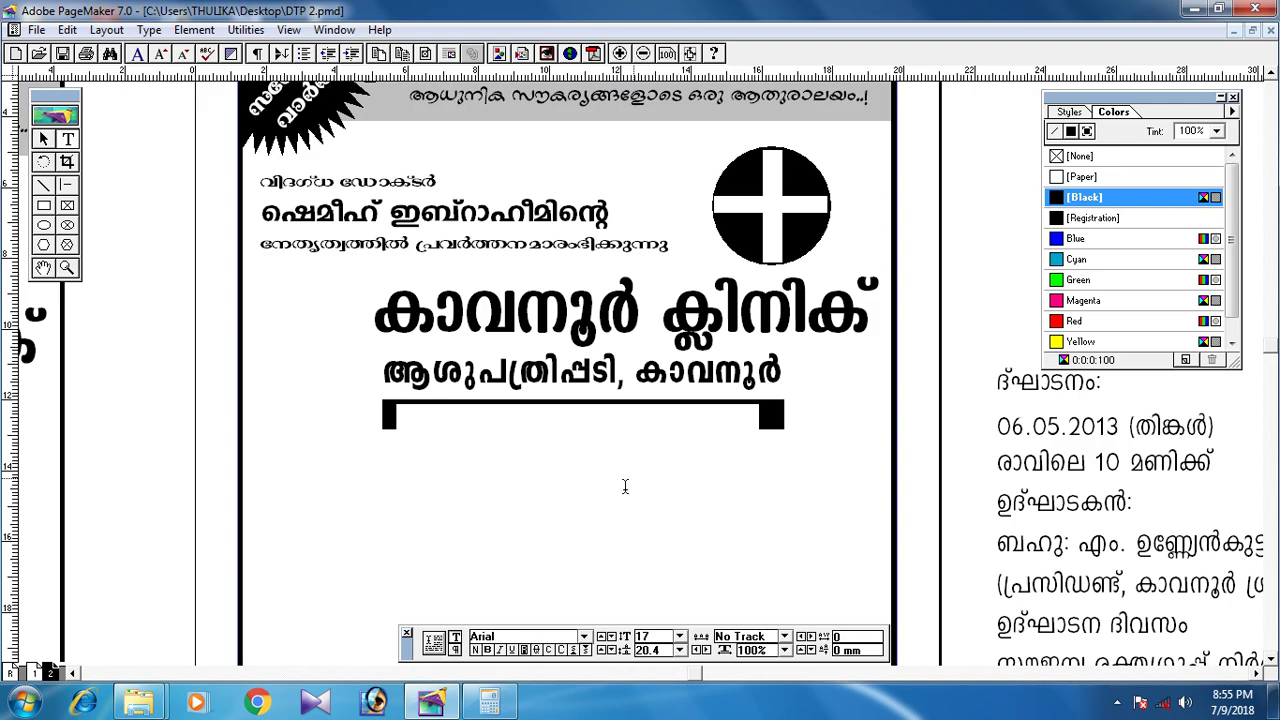
click(529, 652)
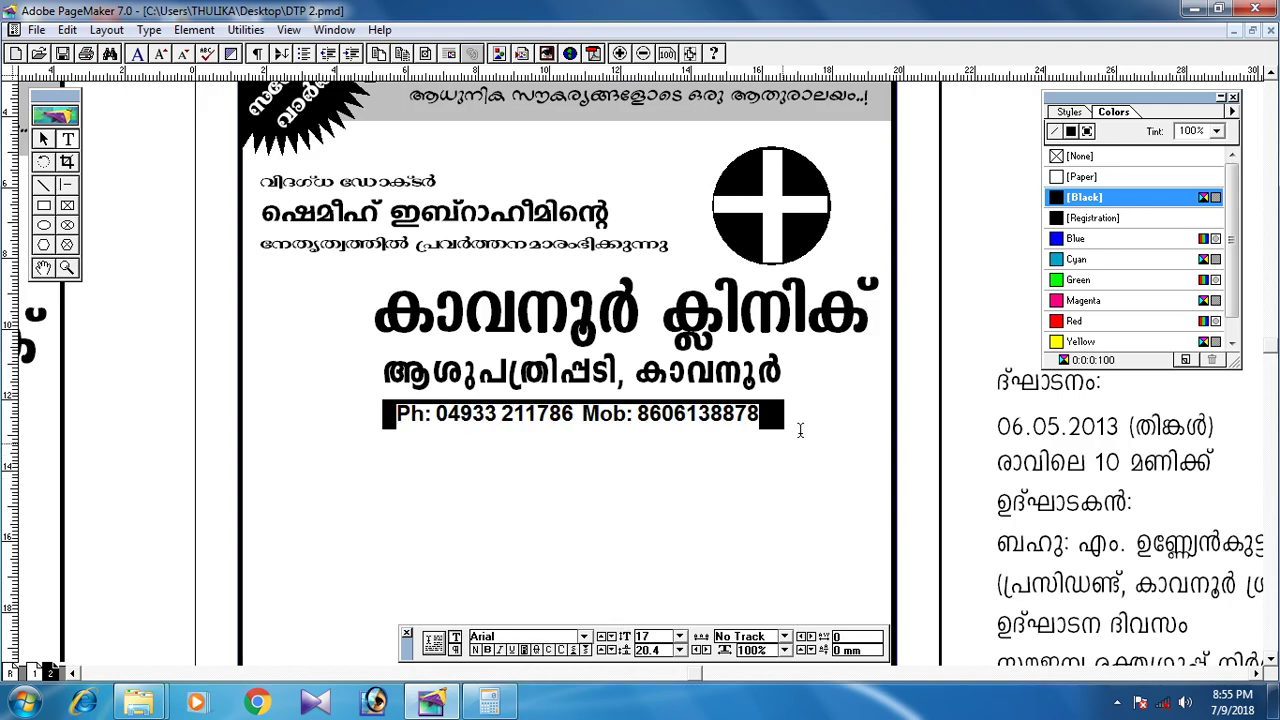
Nudge the black bar behind the phone text up to Y 128.25 mm
click(44, 140)
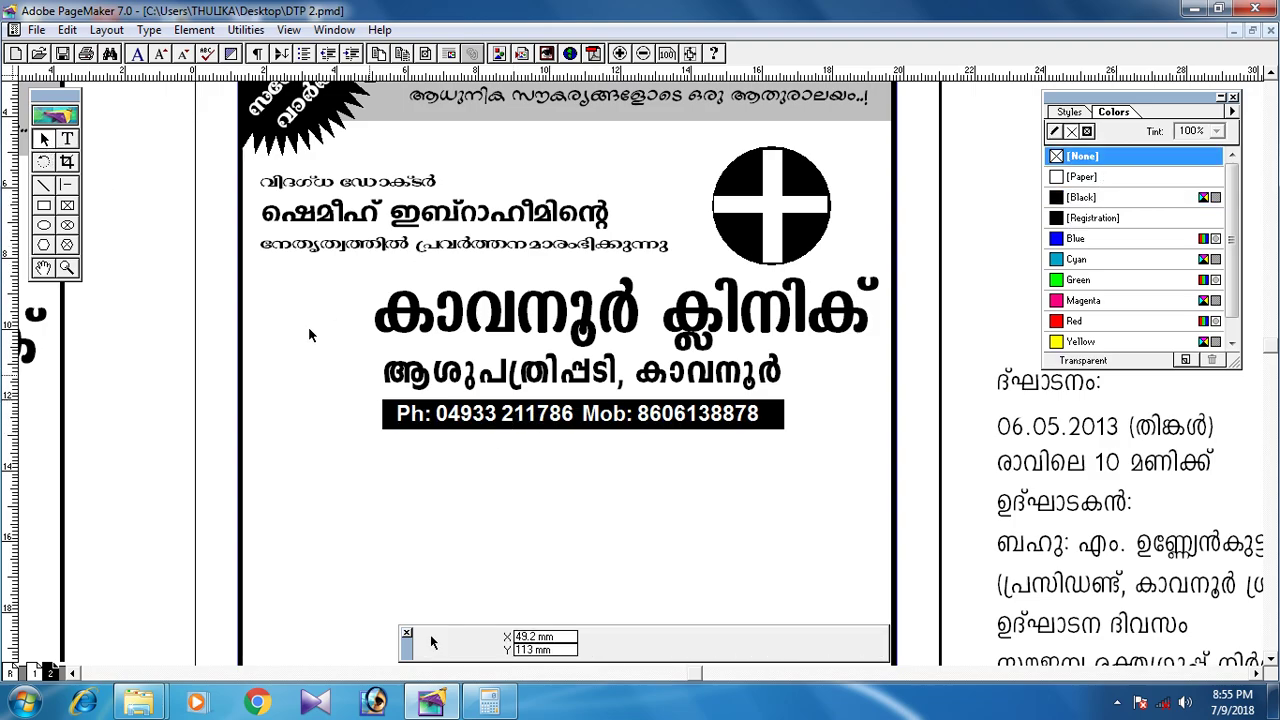
click(443, 425)
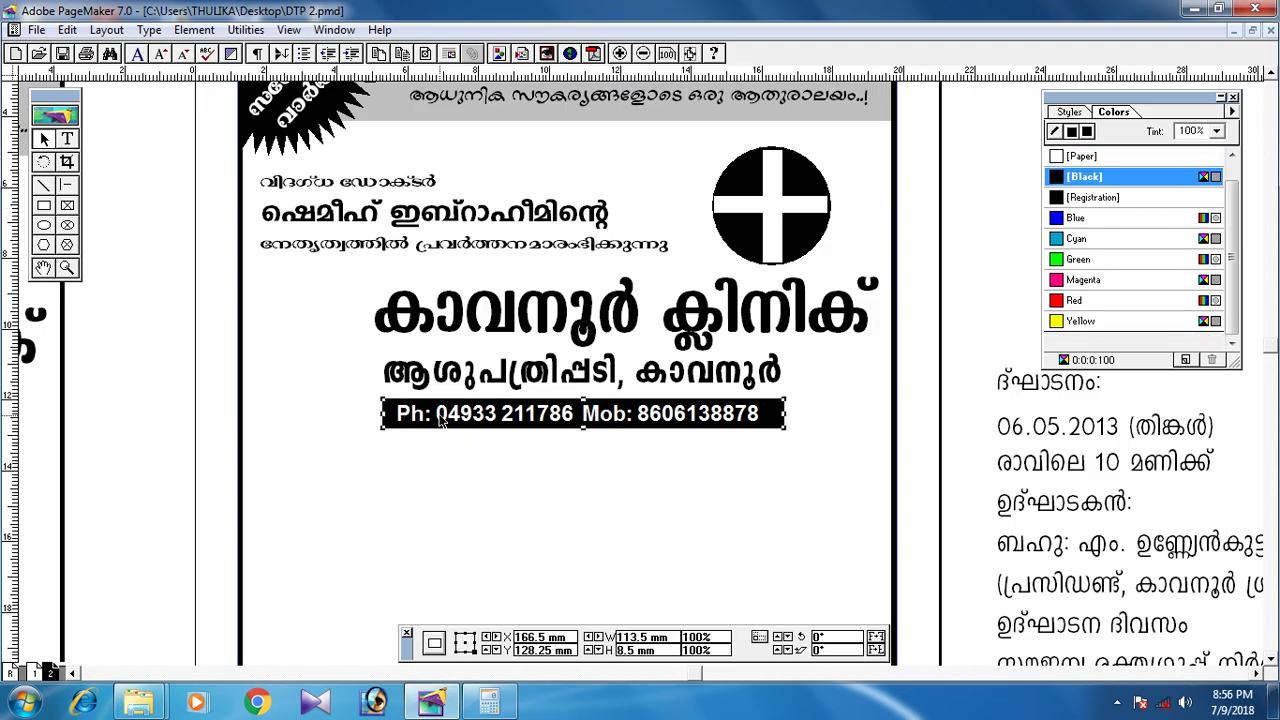
click(449, 486)
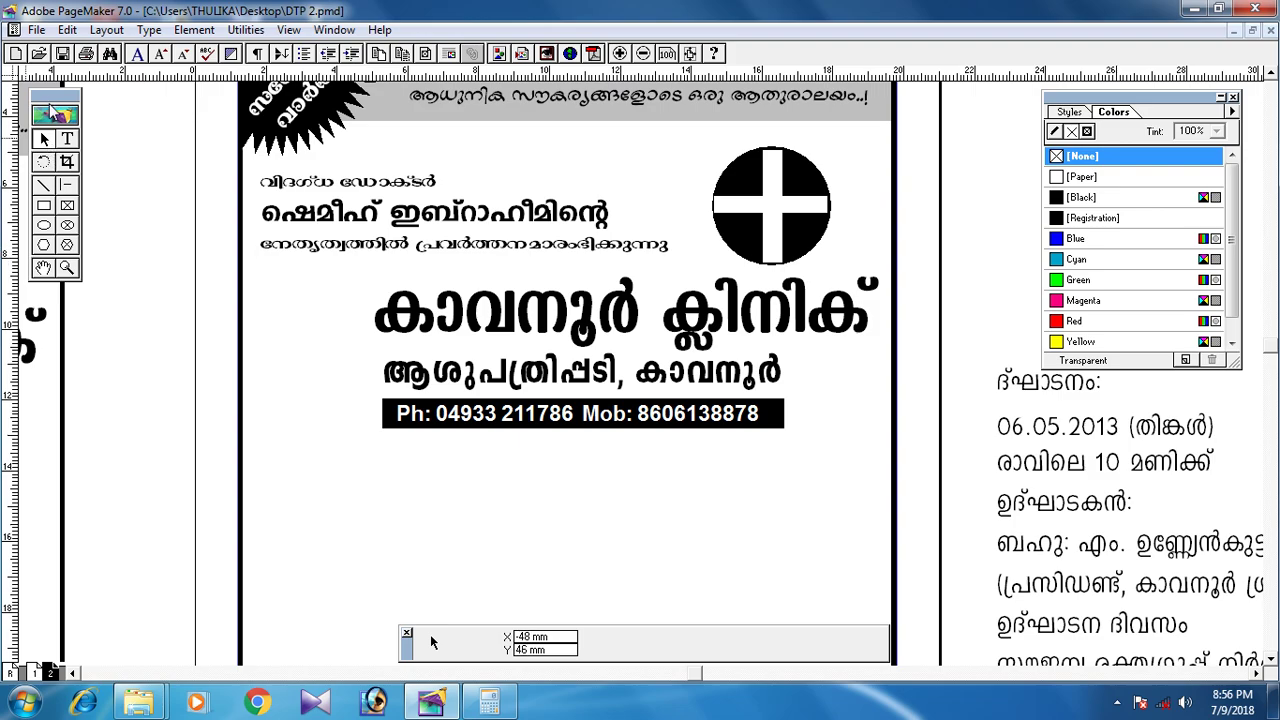
drag(52, 104, 46, 99)
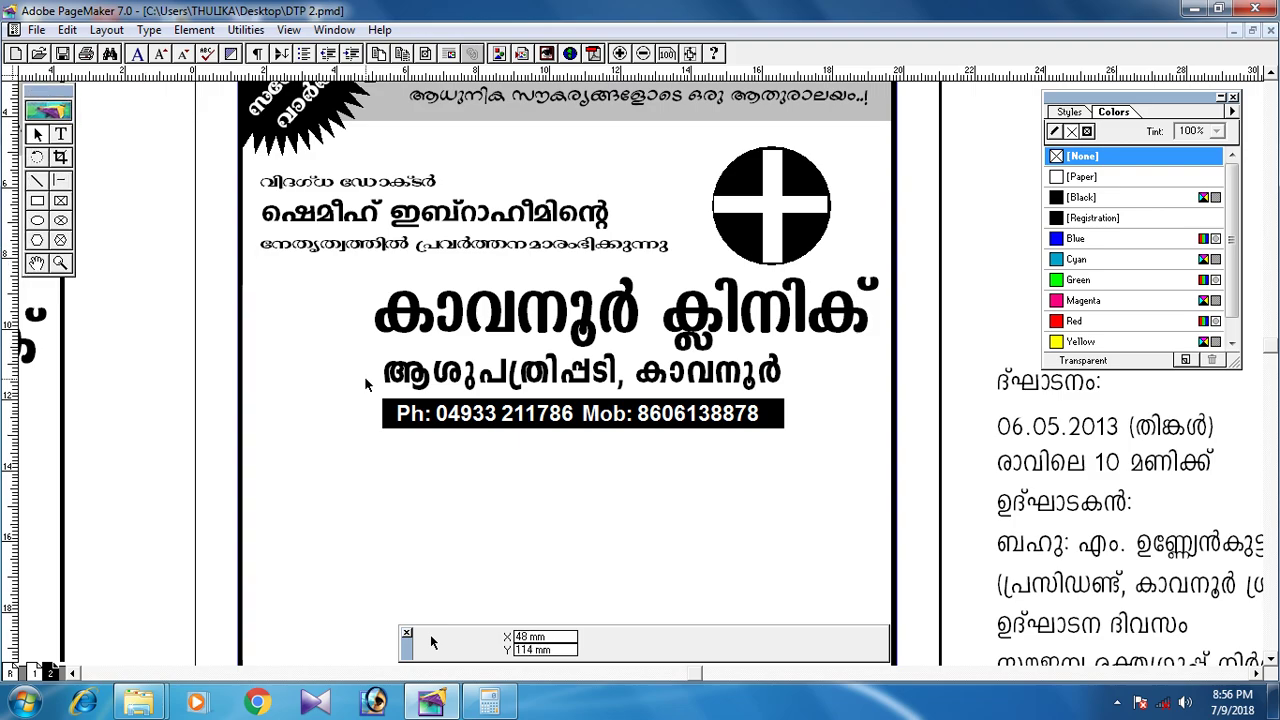
drag(580, 452, 496, 504)
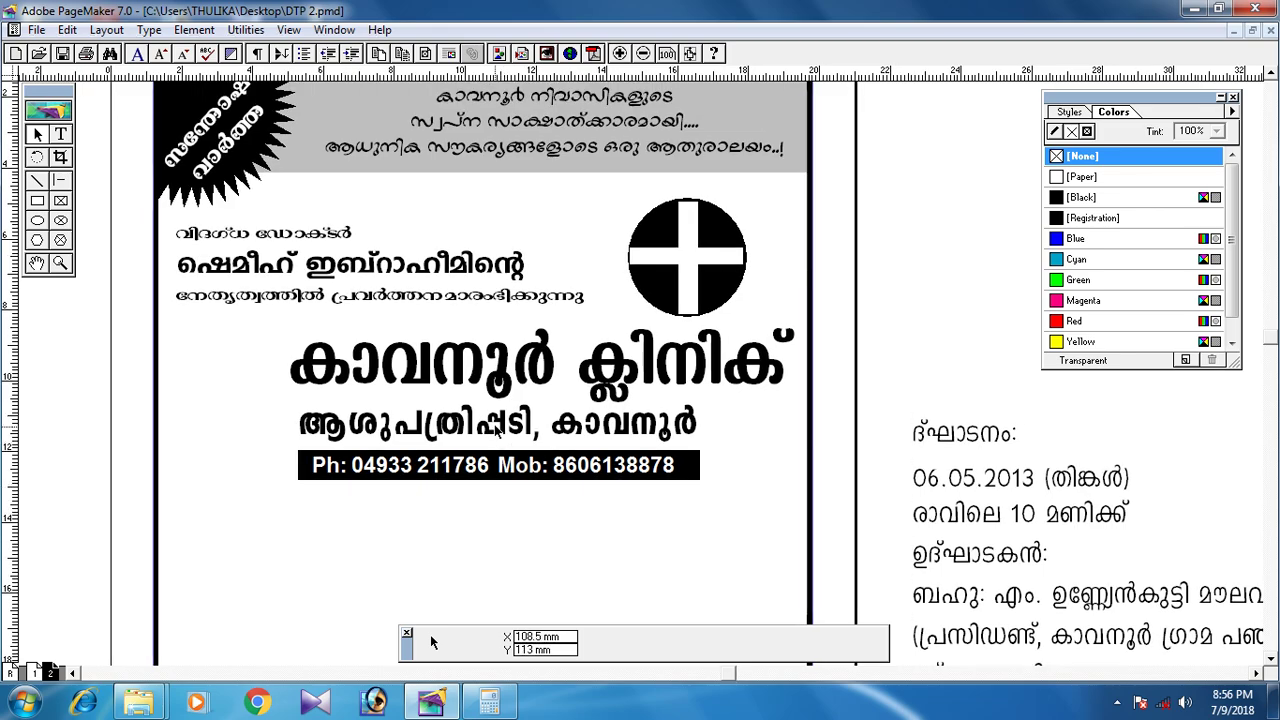
click(497, 432)
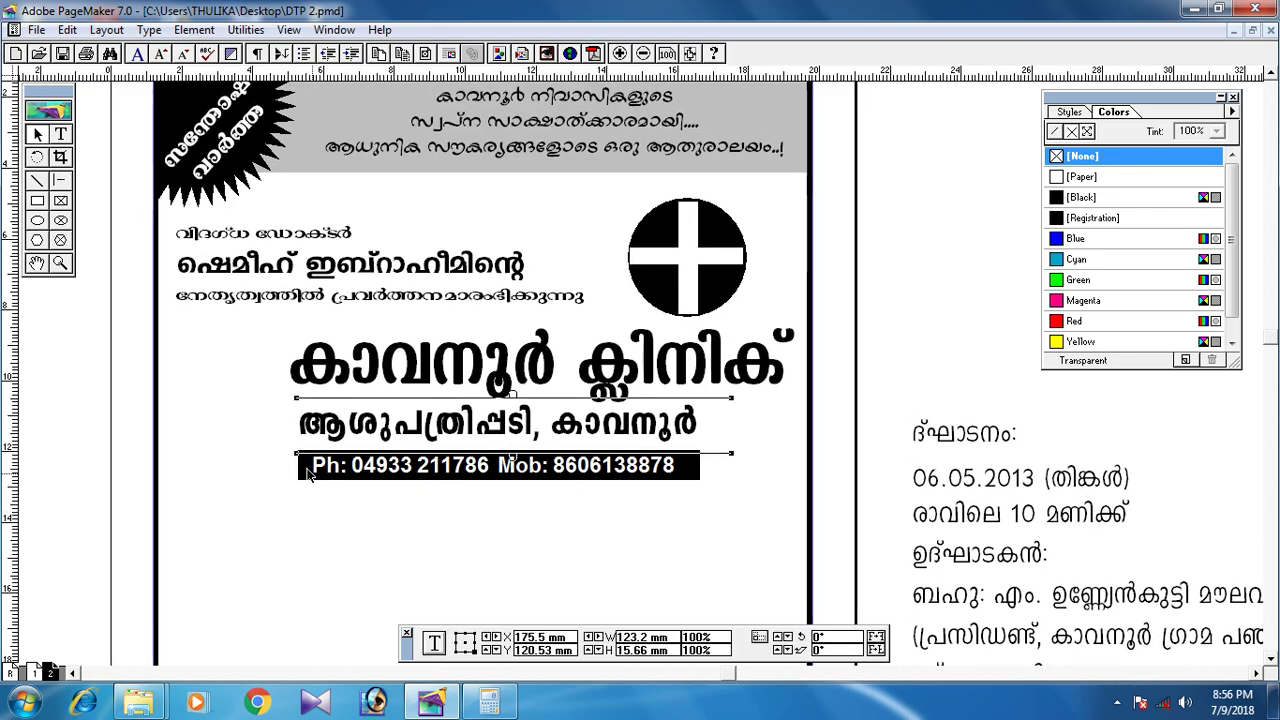
drag(352, 510, 355, 428)
scroll(355, 428, down, 1)
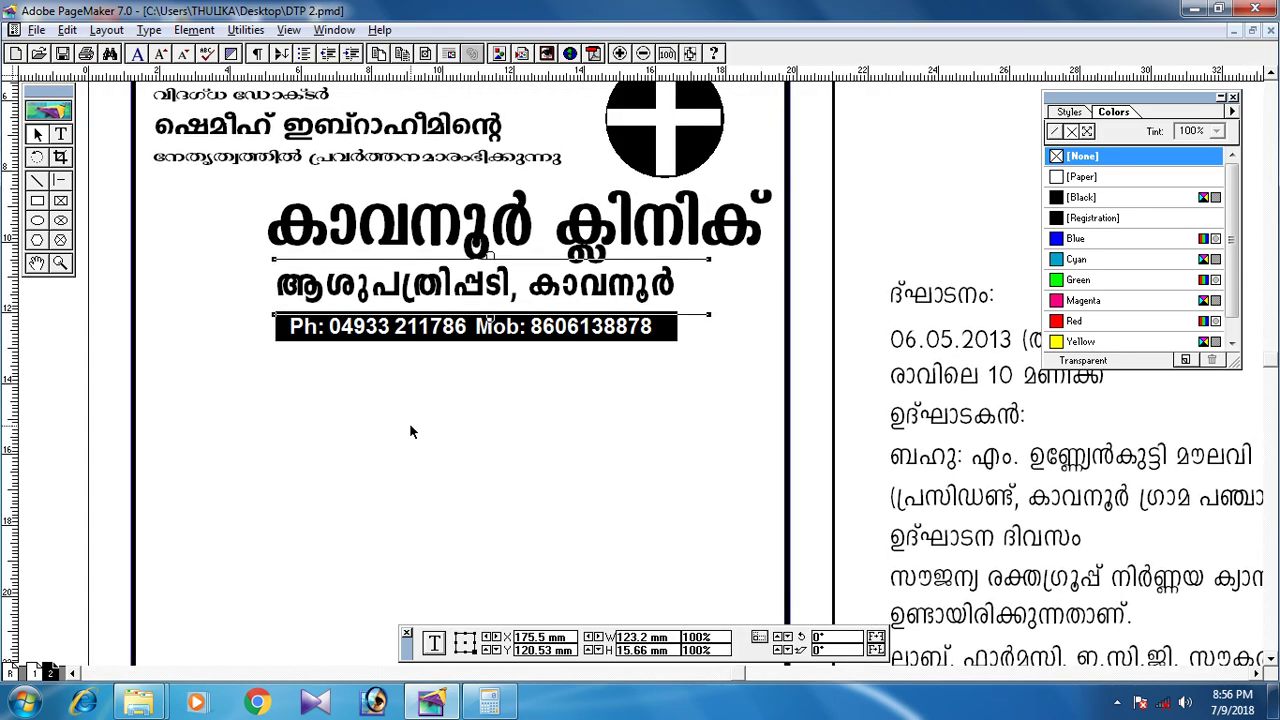
drag(437, 388, 379, 438)
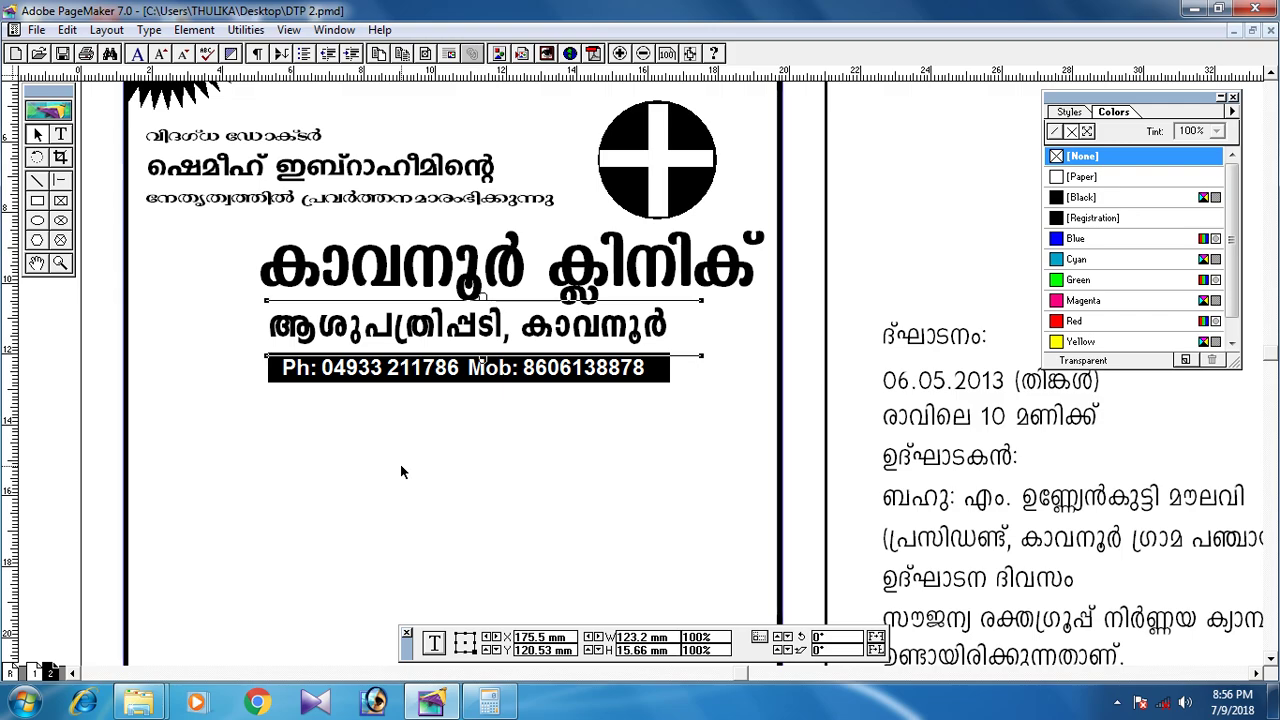
click(401, 465)
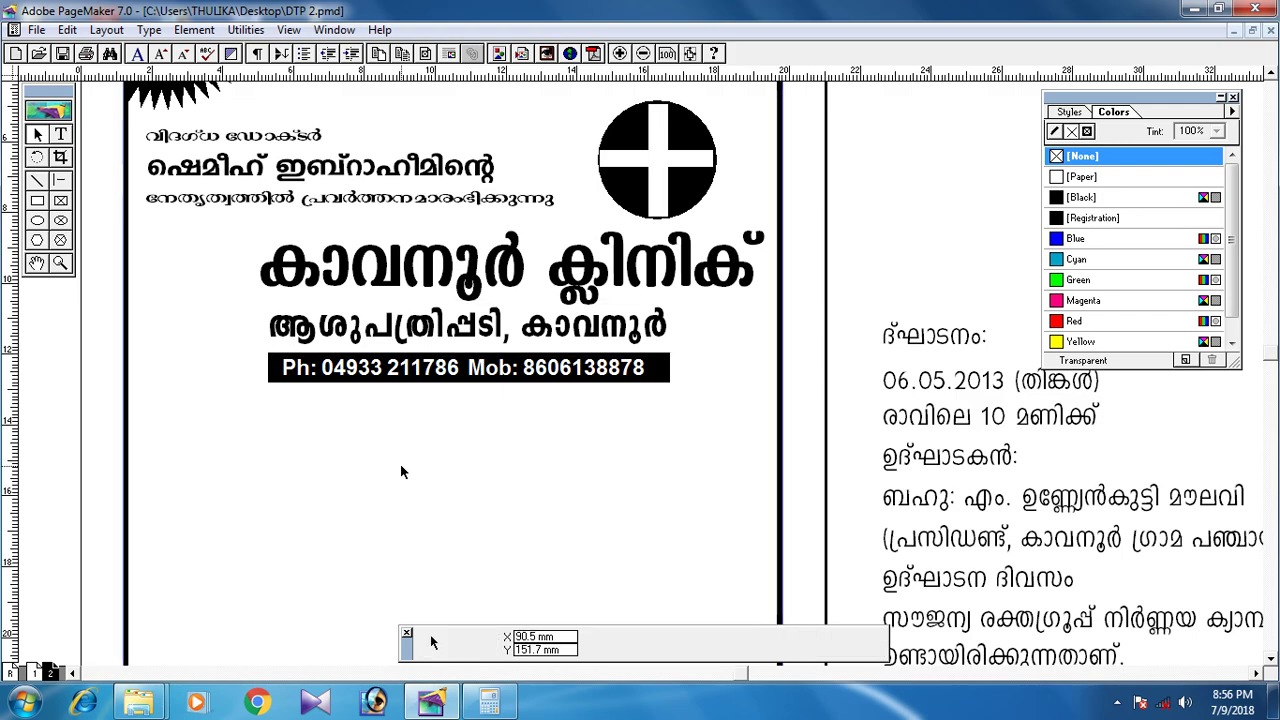
Insert the missing first letter ഉ in the source text's heading so that it reads ഉദ്ഘാടനം:
drag(361, 457, 652, 421)
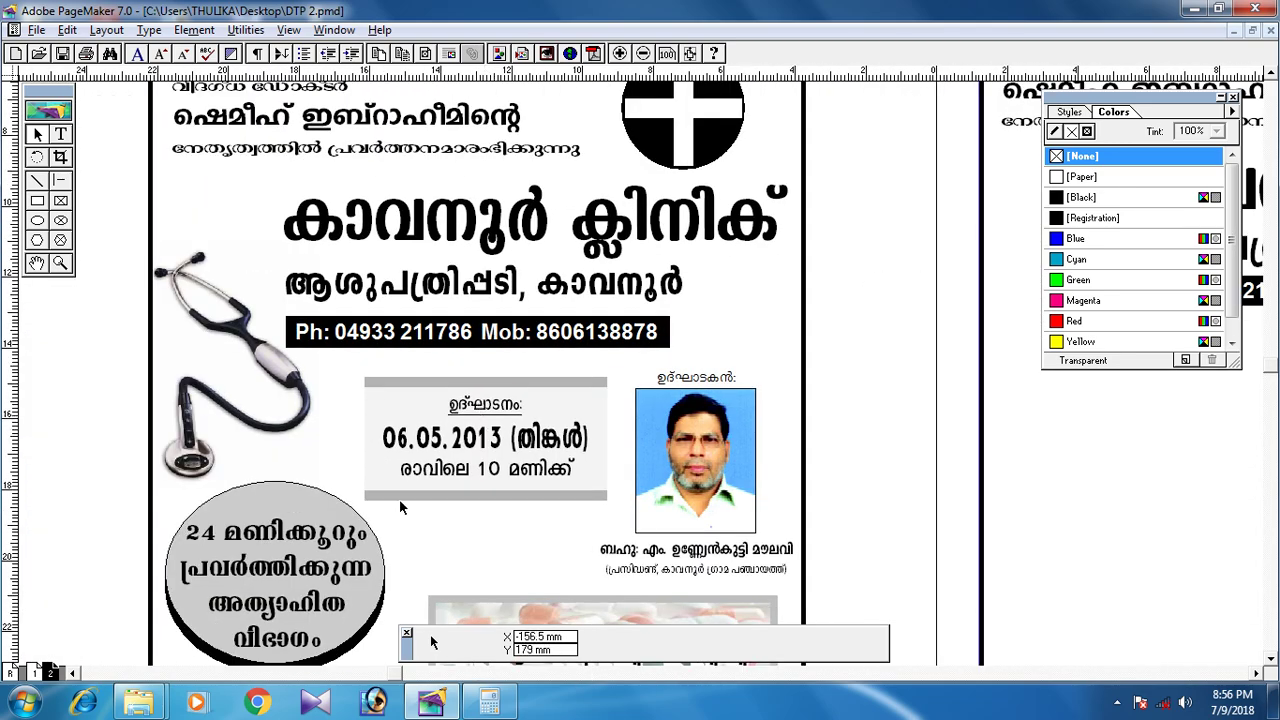
drag(543, 383, 20, 325)
drag(570, 366, 20, 462)
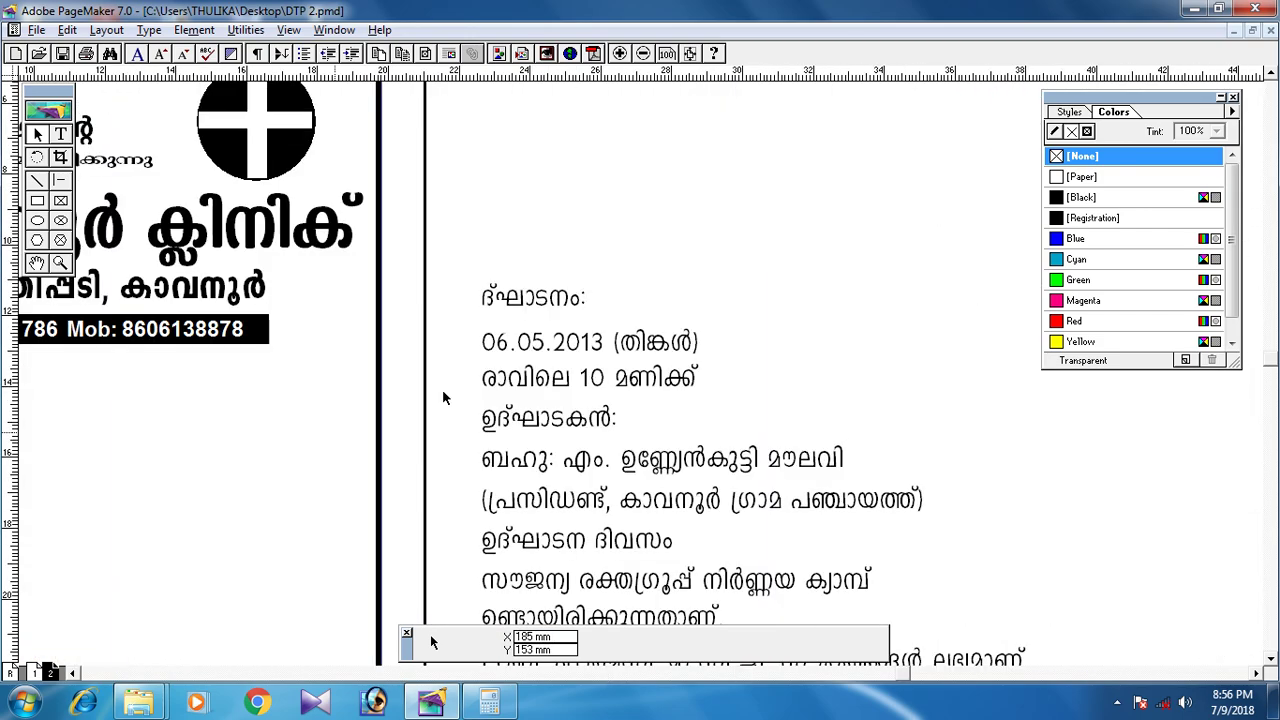
drag(443, 394, 342, 411)
click(61, 134)
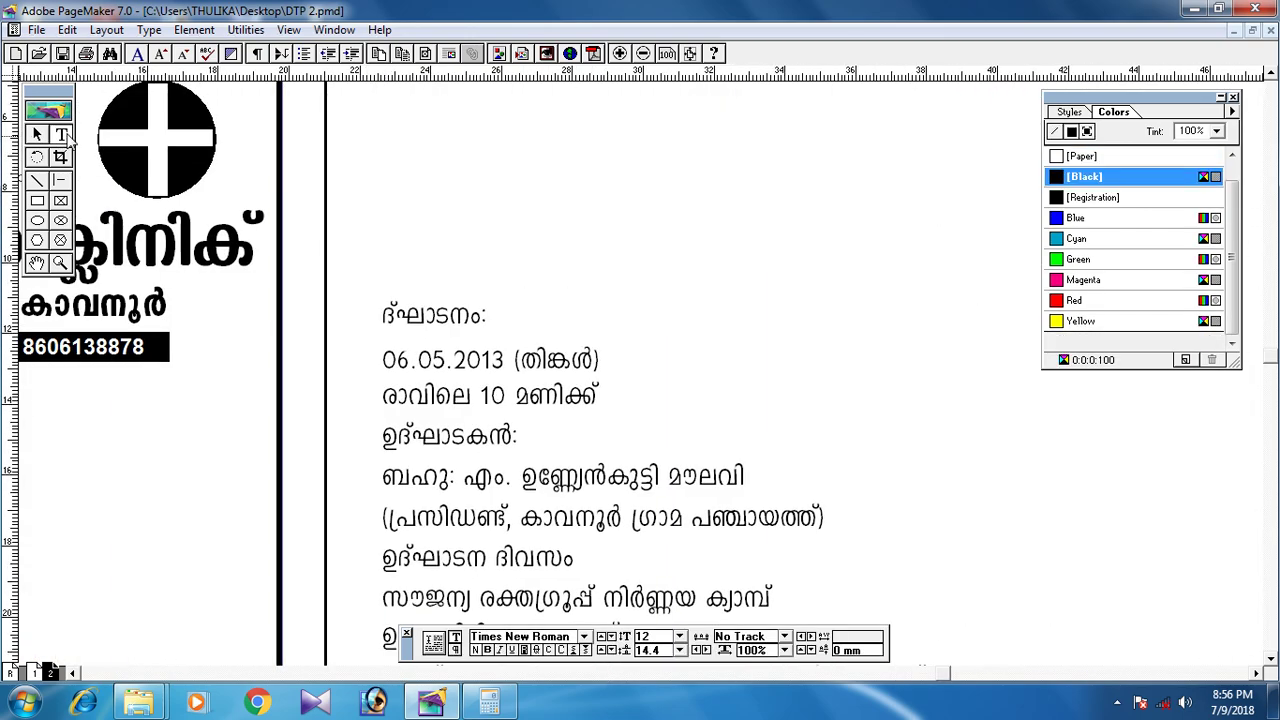
click(390, 316)
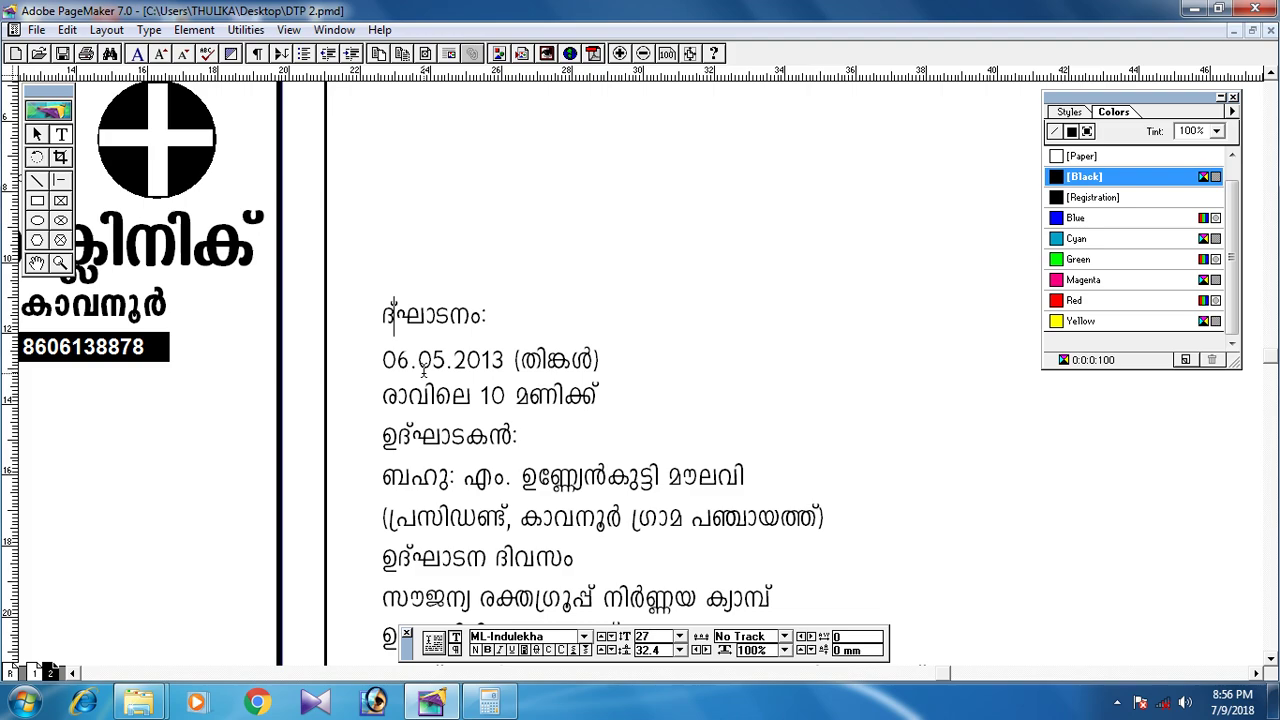
text(ഉ)
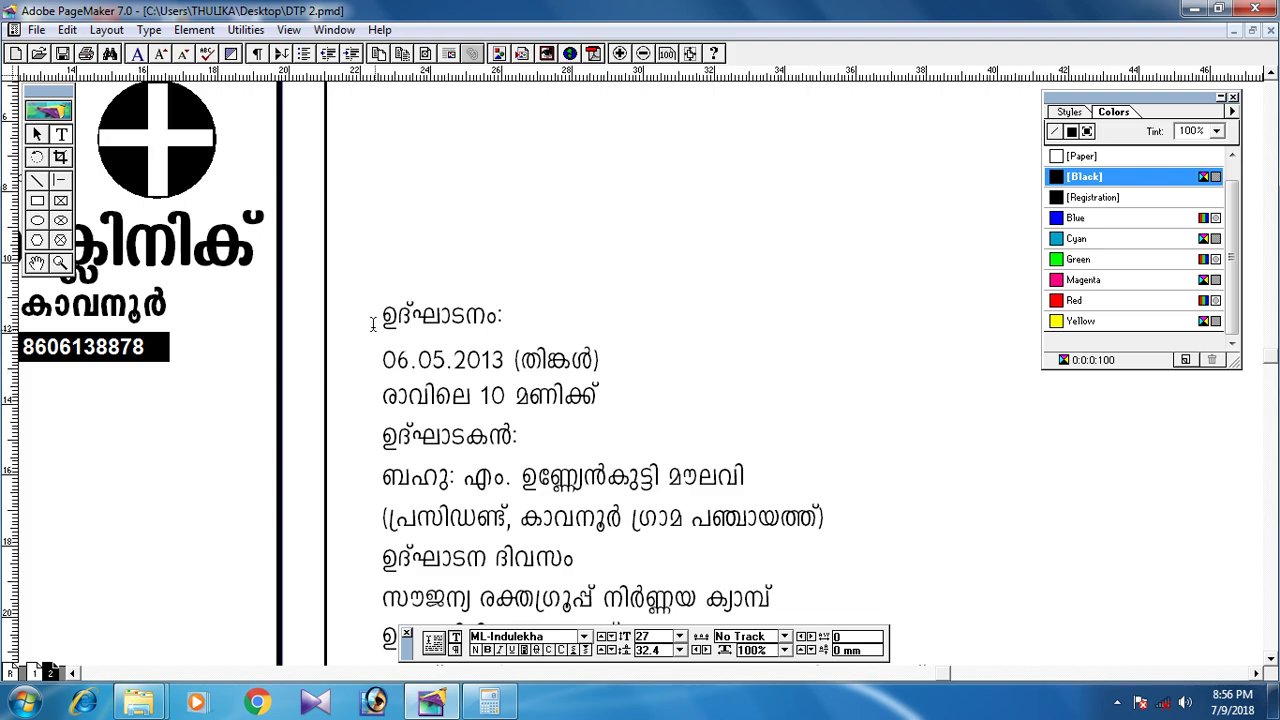
Move the first three source text lines, from the heading ഉദ്ഘാടനം: through the time, into a new text block below the phone bar
drag(378, 313, 649, 387)
key(ctrl+c)
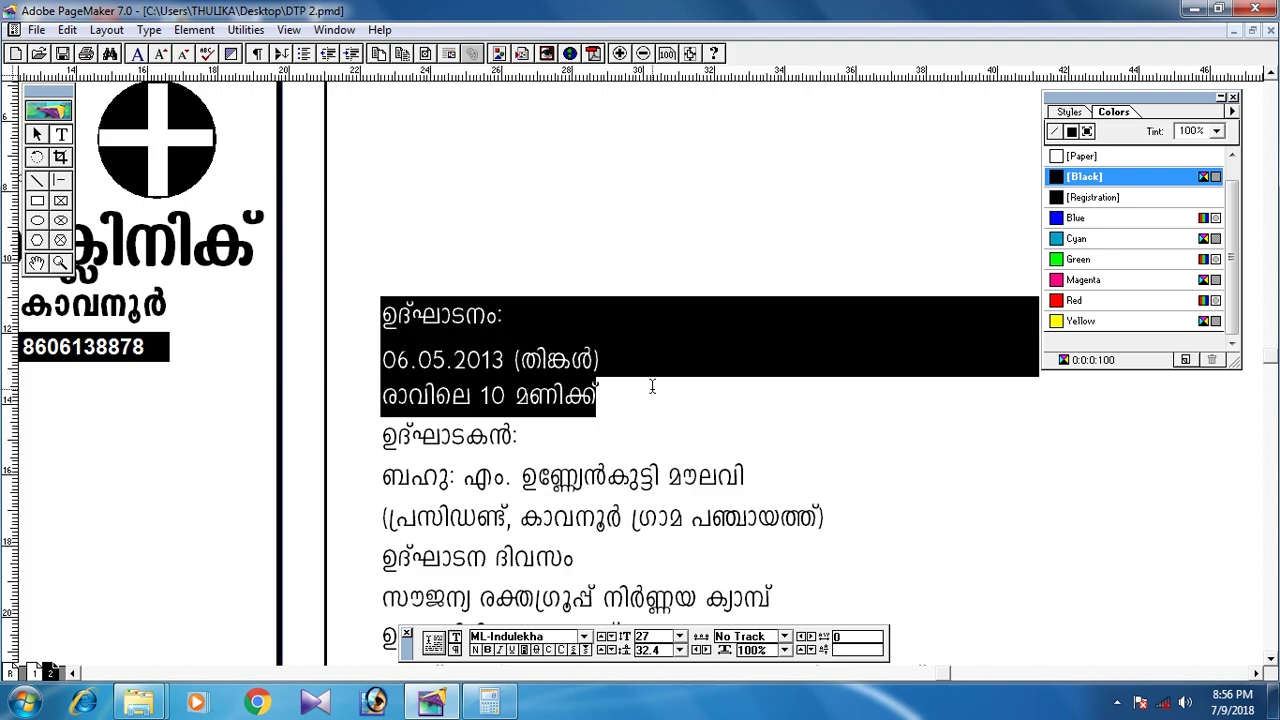
key(BackSpace)
scroll(400, 400, left, 5)
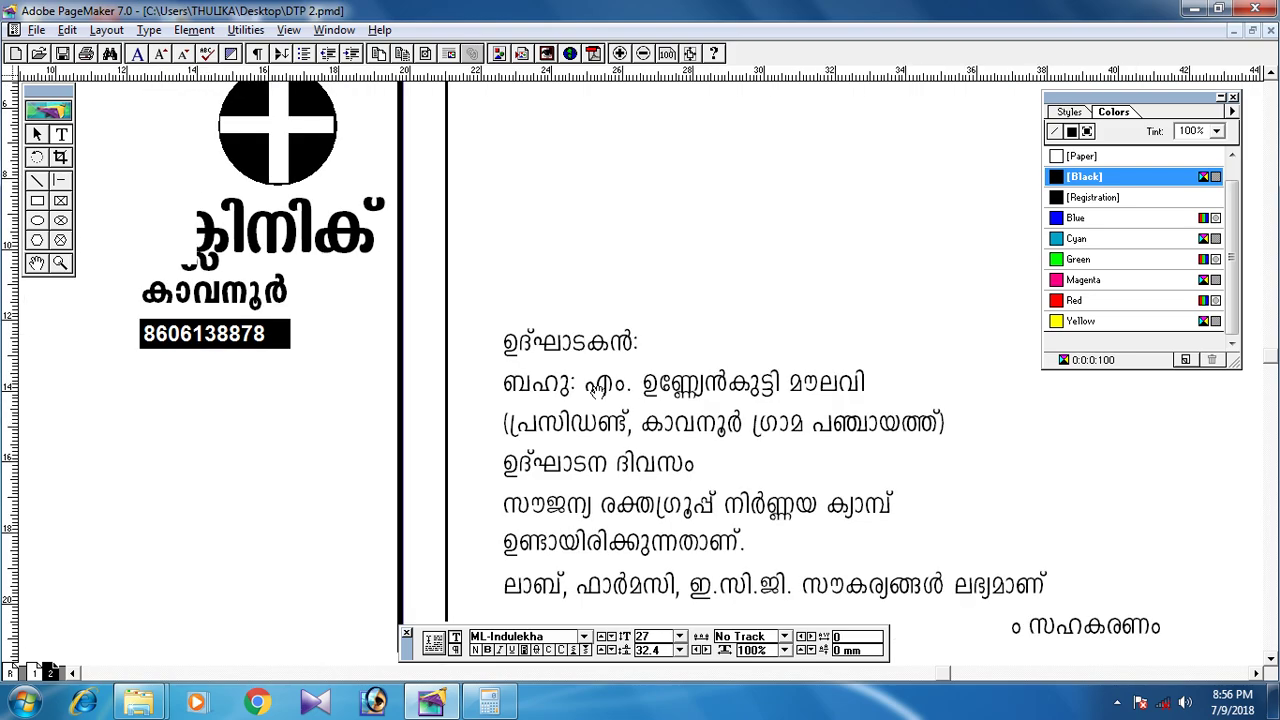
drag(359, 369, 642, 464)
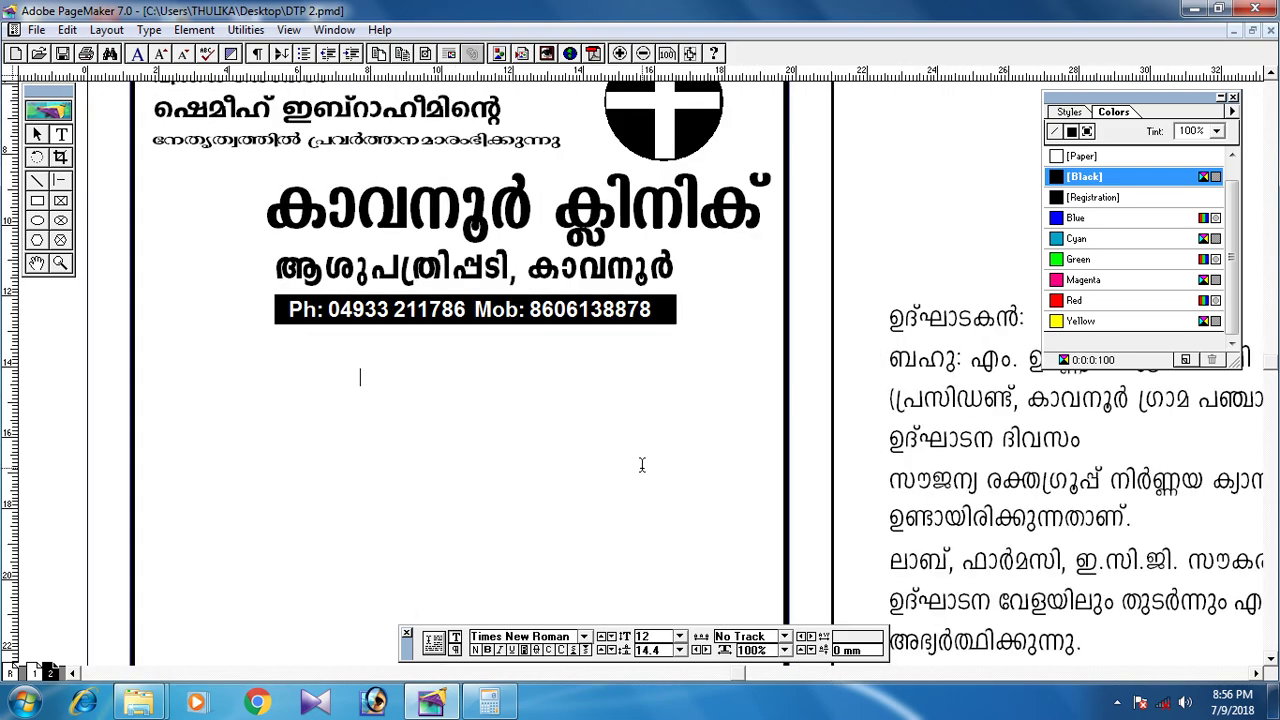
key(ctrl+v)
scroll(640, 400, left, 5)
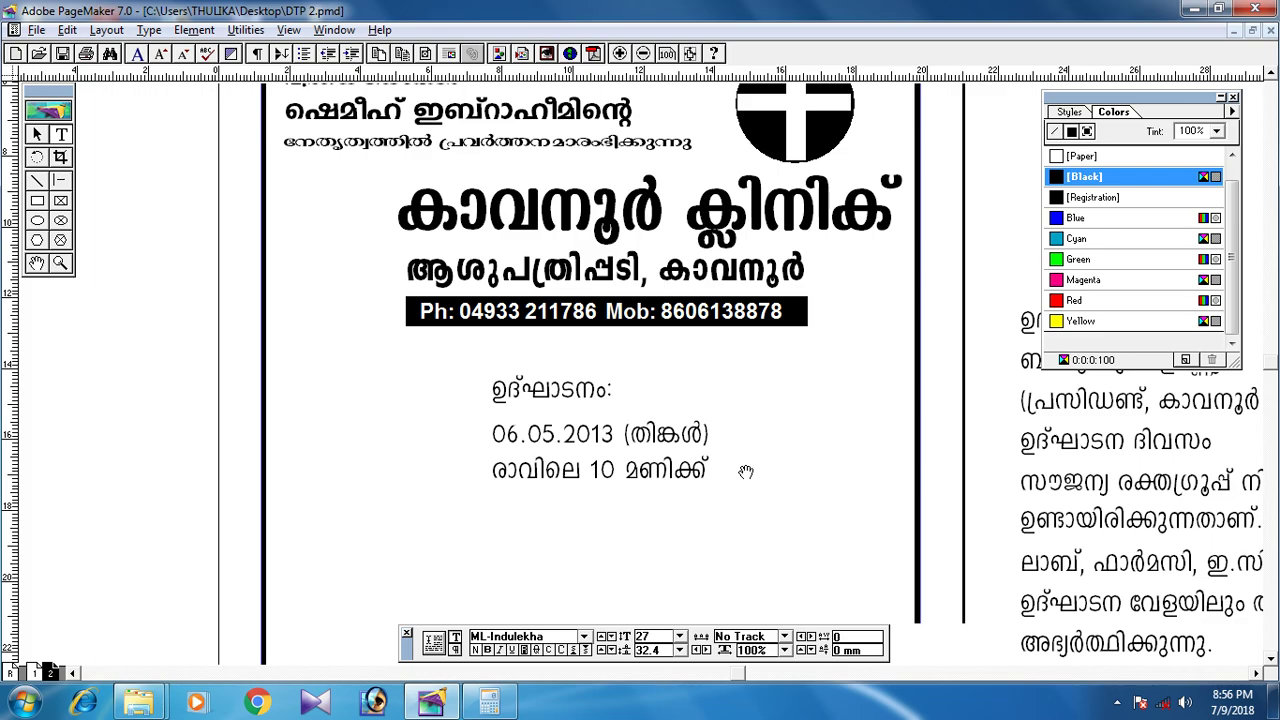
Center-align all three lines of the inauguration date block
key(ctrl+a)
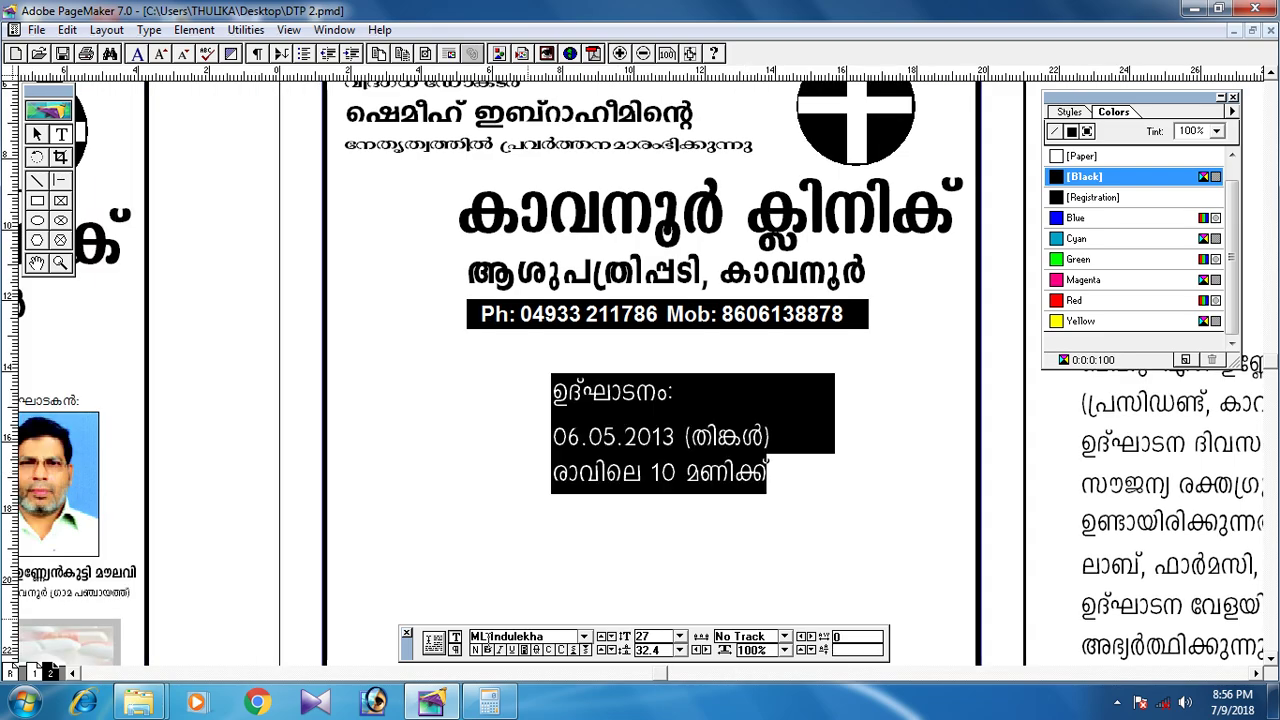
click(455, 648)
click(535, 652)
scroll(506, 500, right, 2)
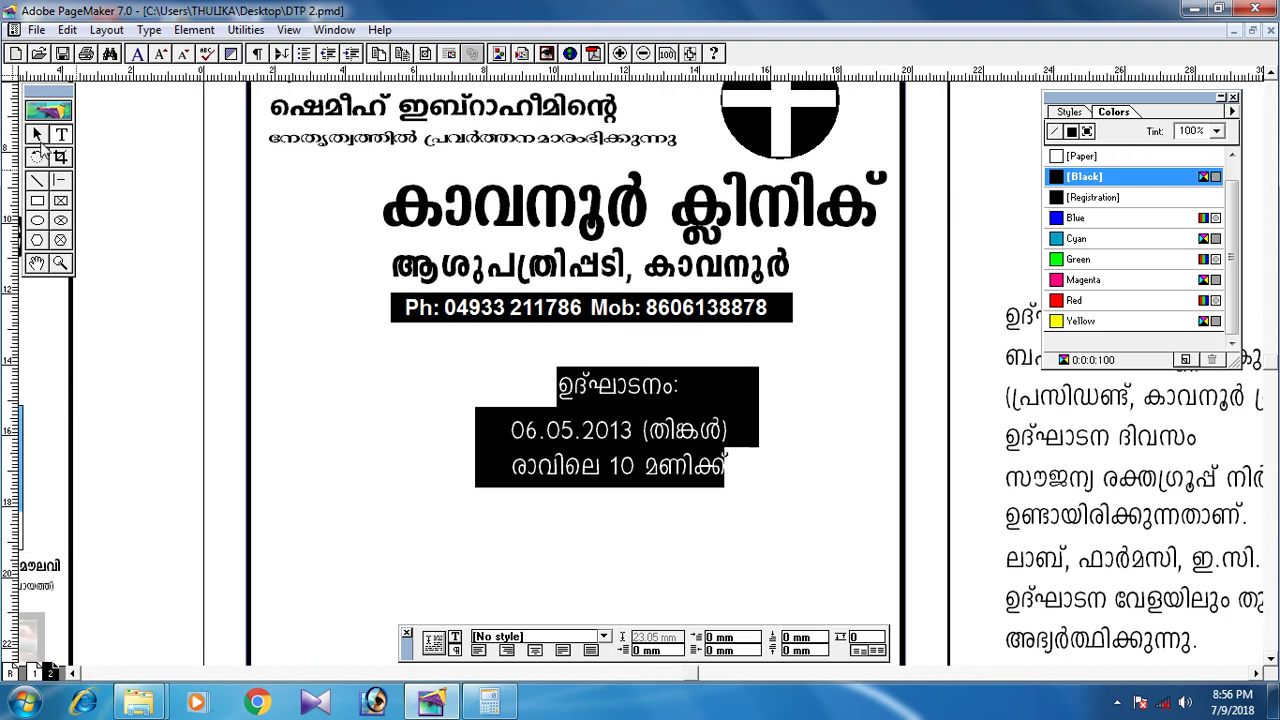
Nudge the inauguration date block left and up to X 146.4 mm, Y 170.55 mm
click(36, 135)
click(598, 425)
key(Left)
key(Left)
key(Left)
key(Left)
key(Left)
key(Left)
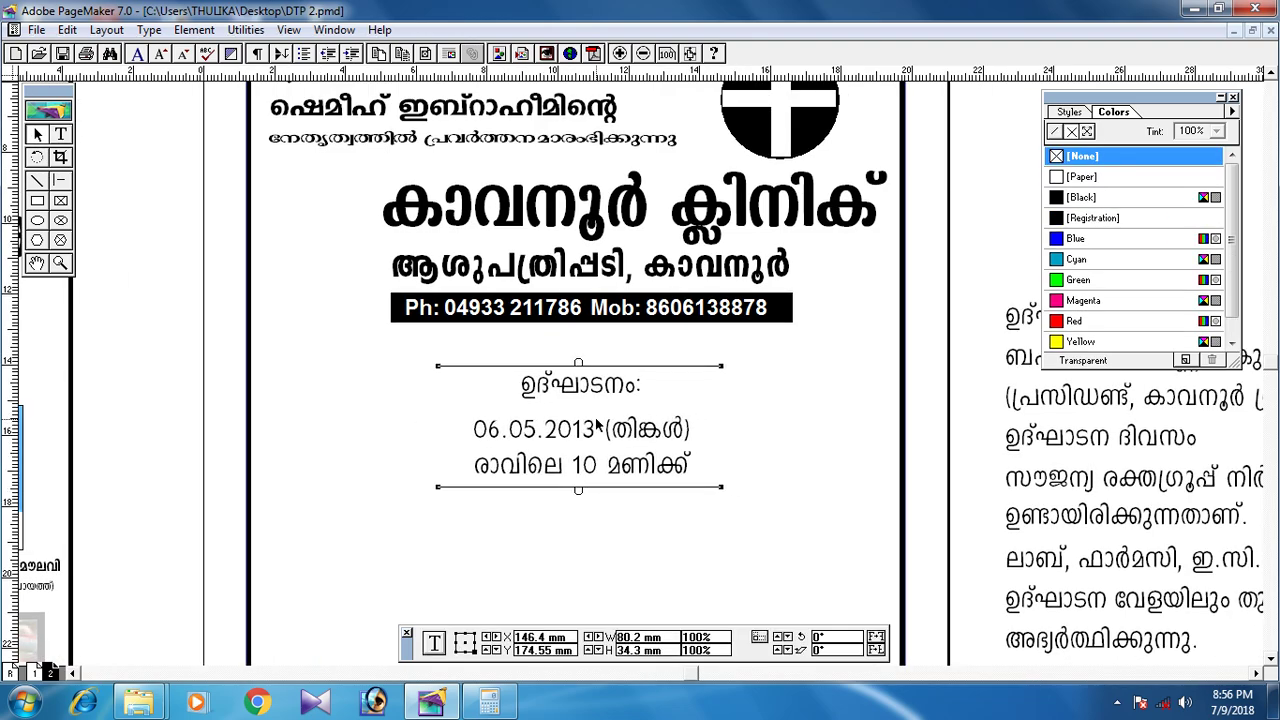
key(Up)
key(Up)
Check the reference heading's character settings and format the heading ഉദ്ഘാടനം: at 17 pt, bold and underlined
drag(597, 425, 1035, 401)
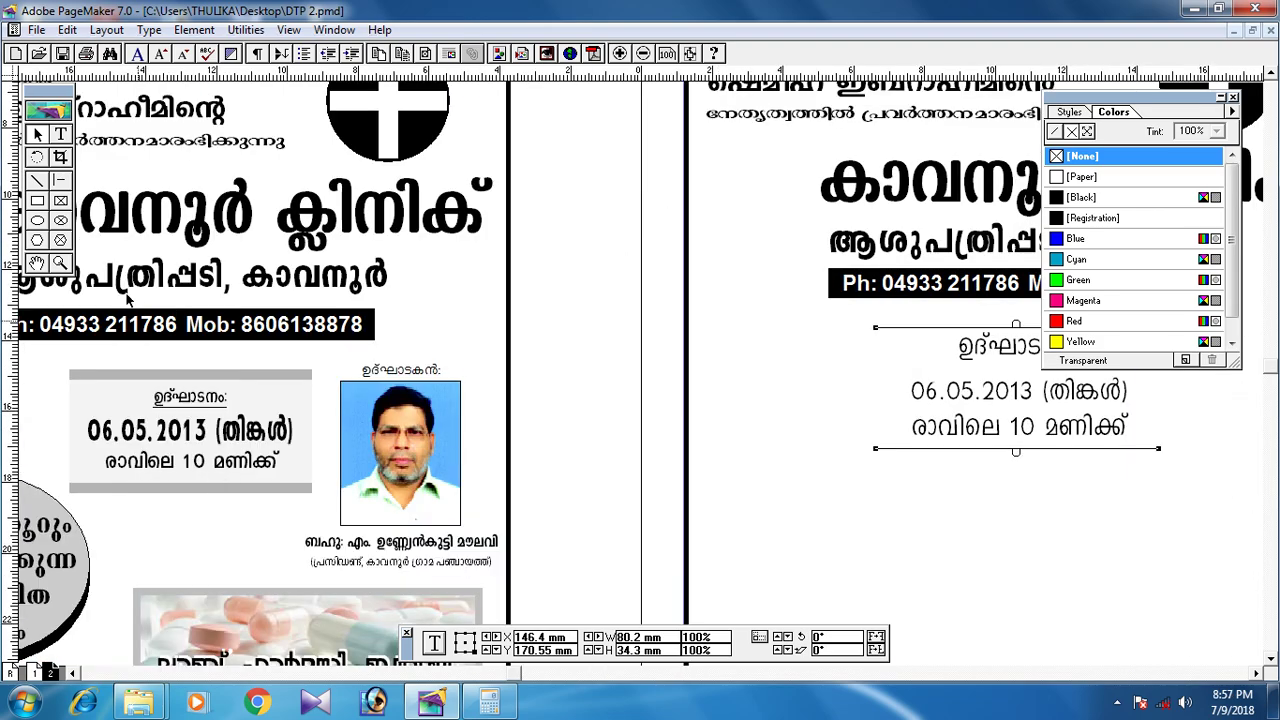
click(61, 134)
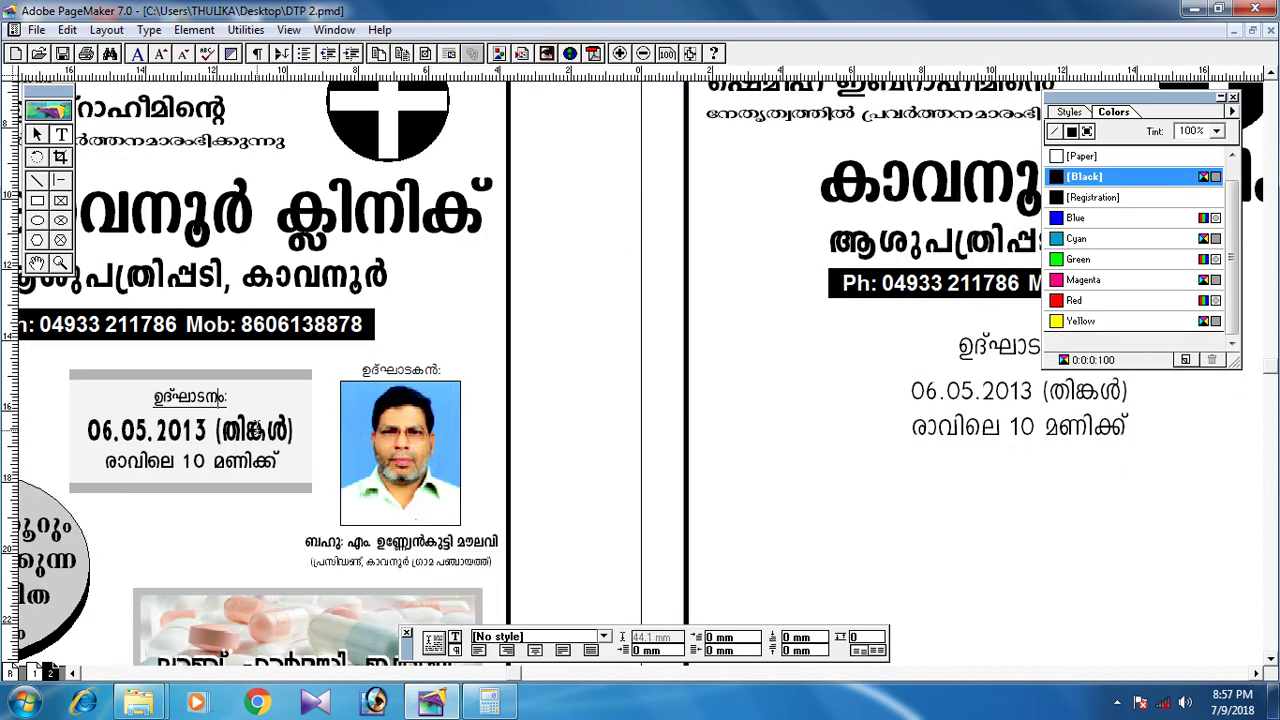
click(455, 637)
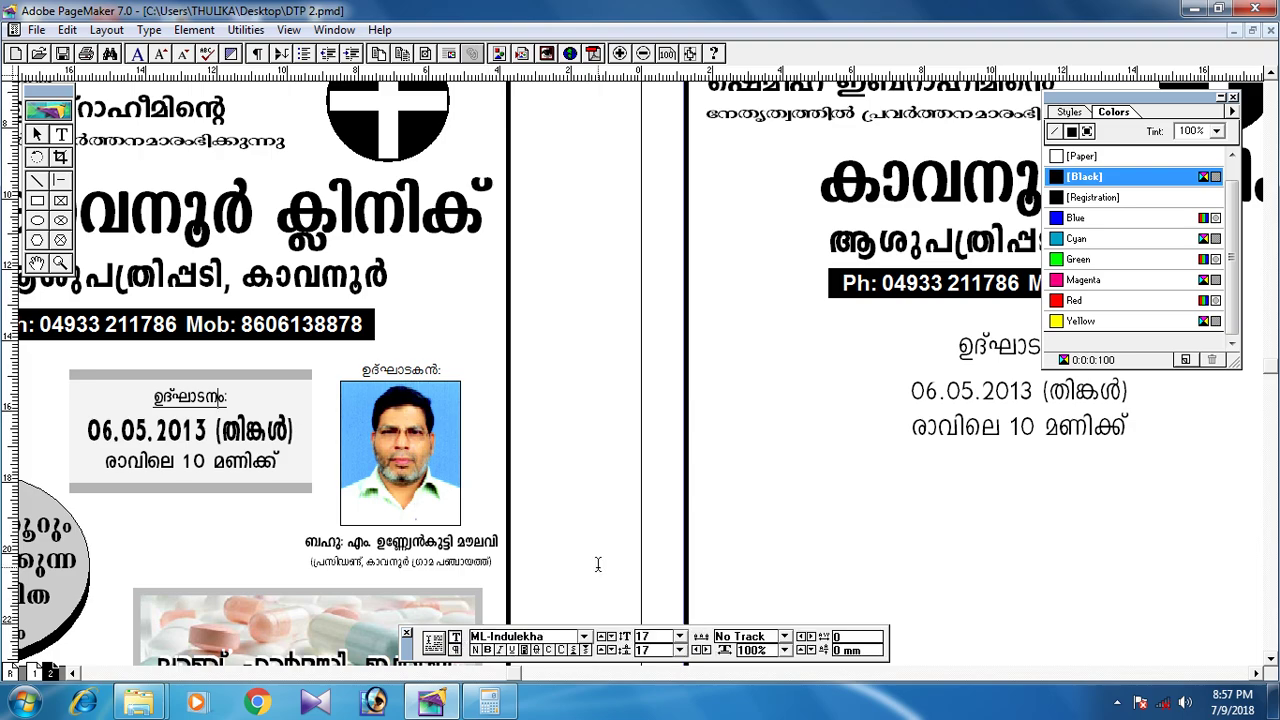
scroll(784, 527, right, 6)
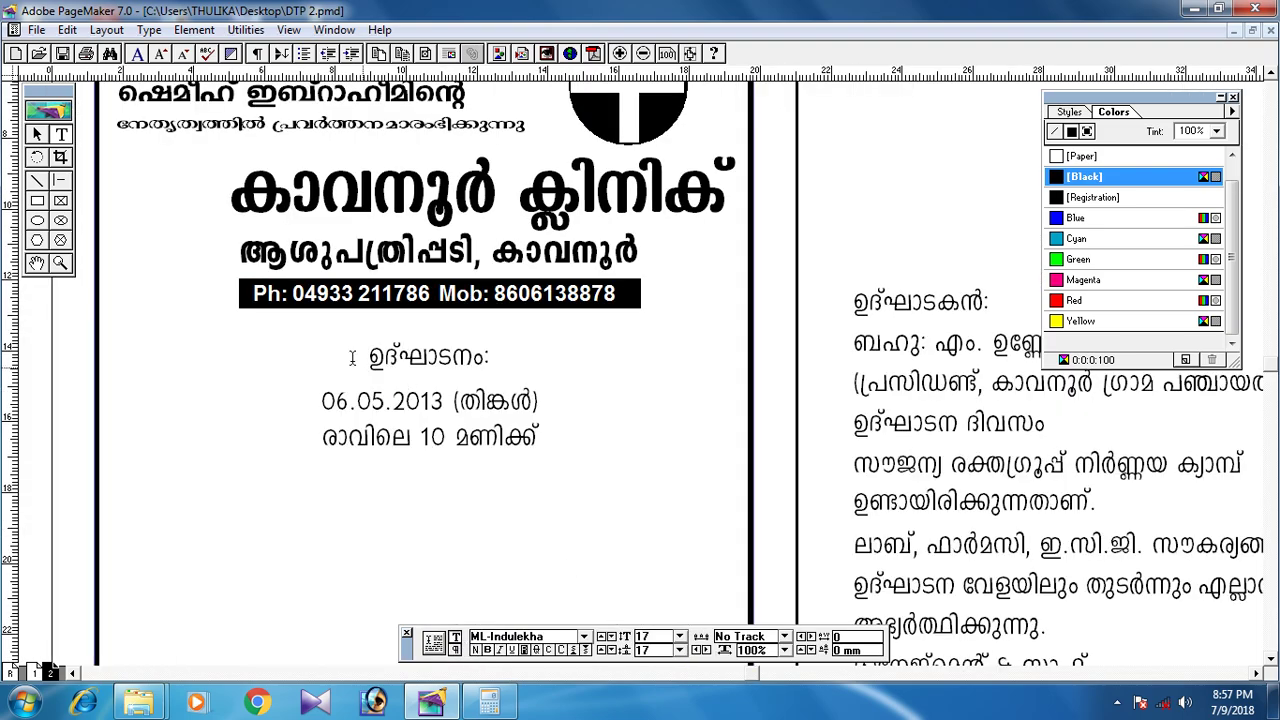
drag(343, 357, 546, 359)
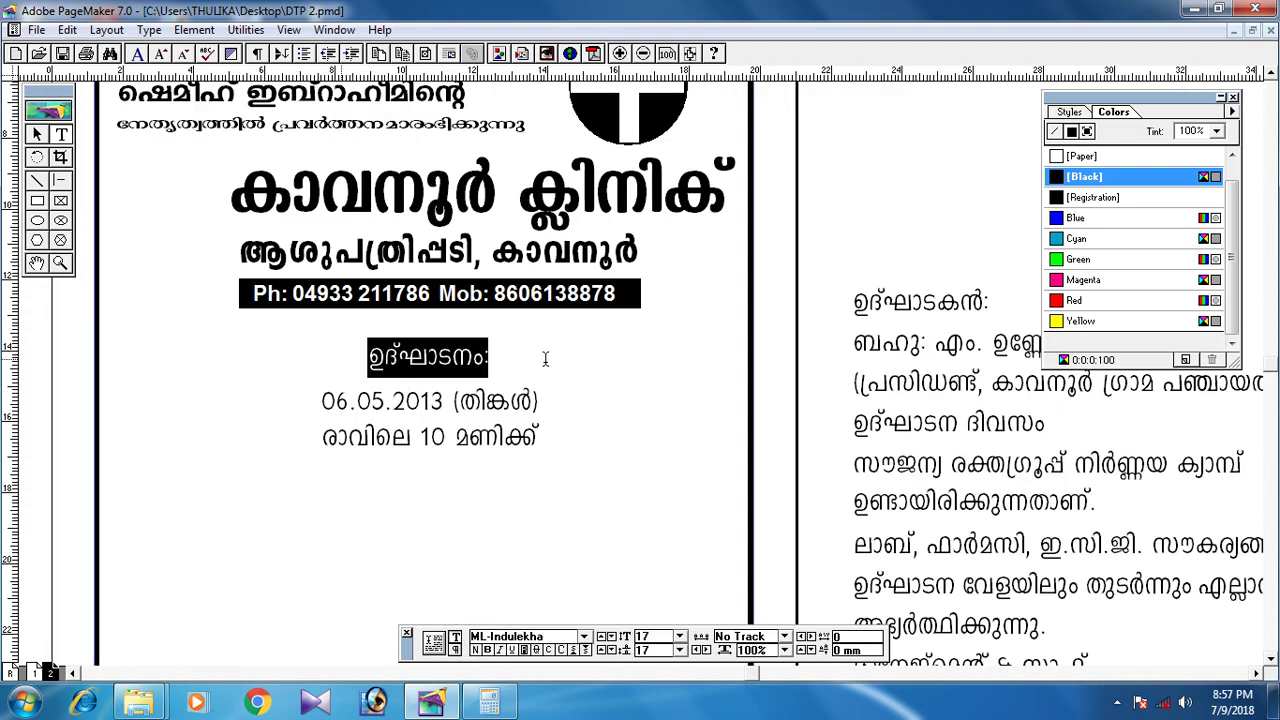
click(487, 649)
click(644, 637)
text(17)
key(Return)
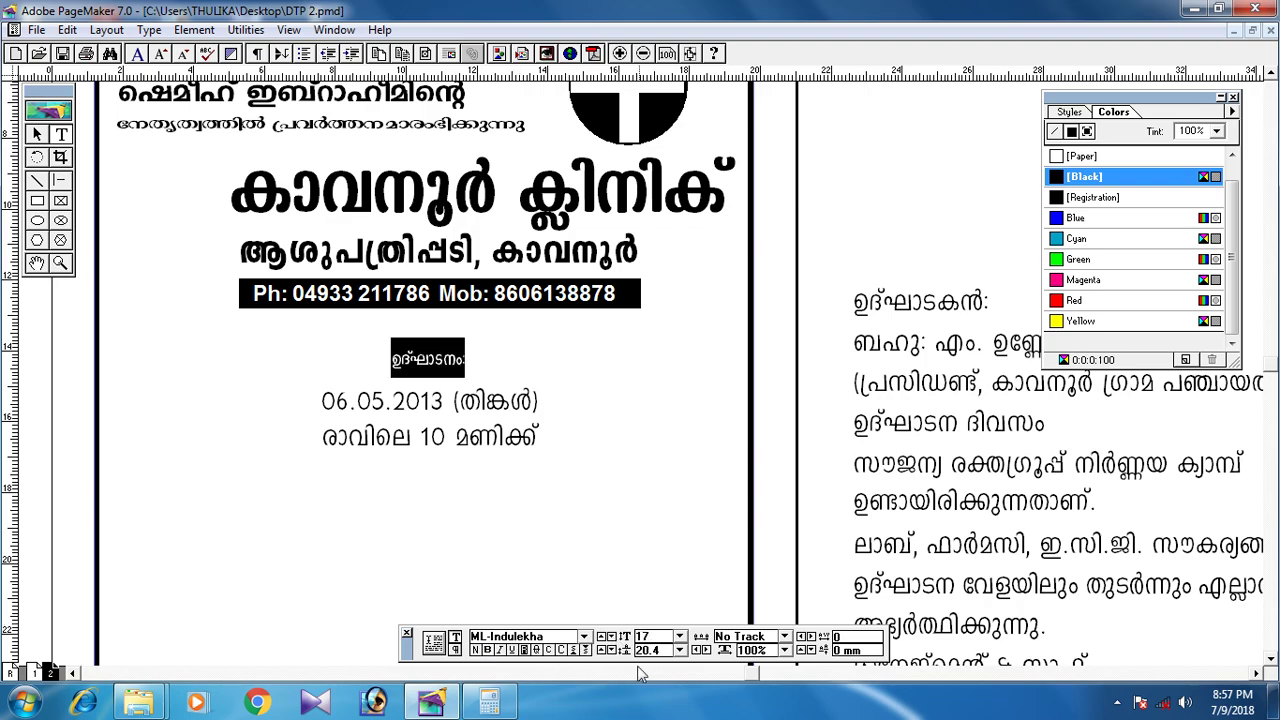
click(487, 650)
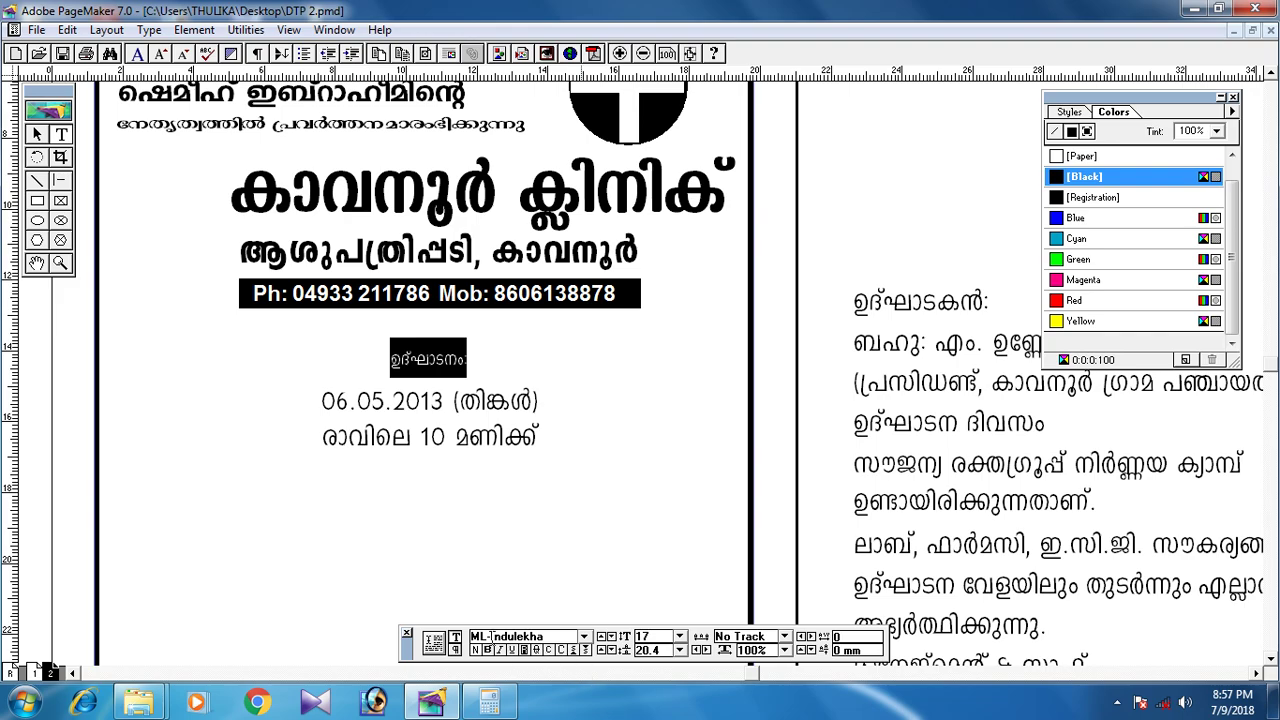
click(489, 650)
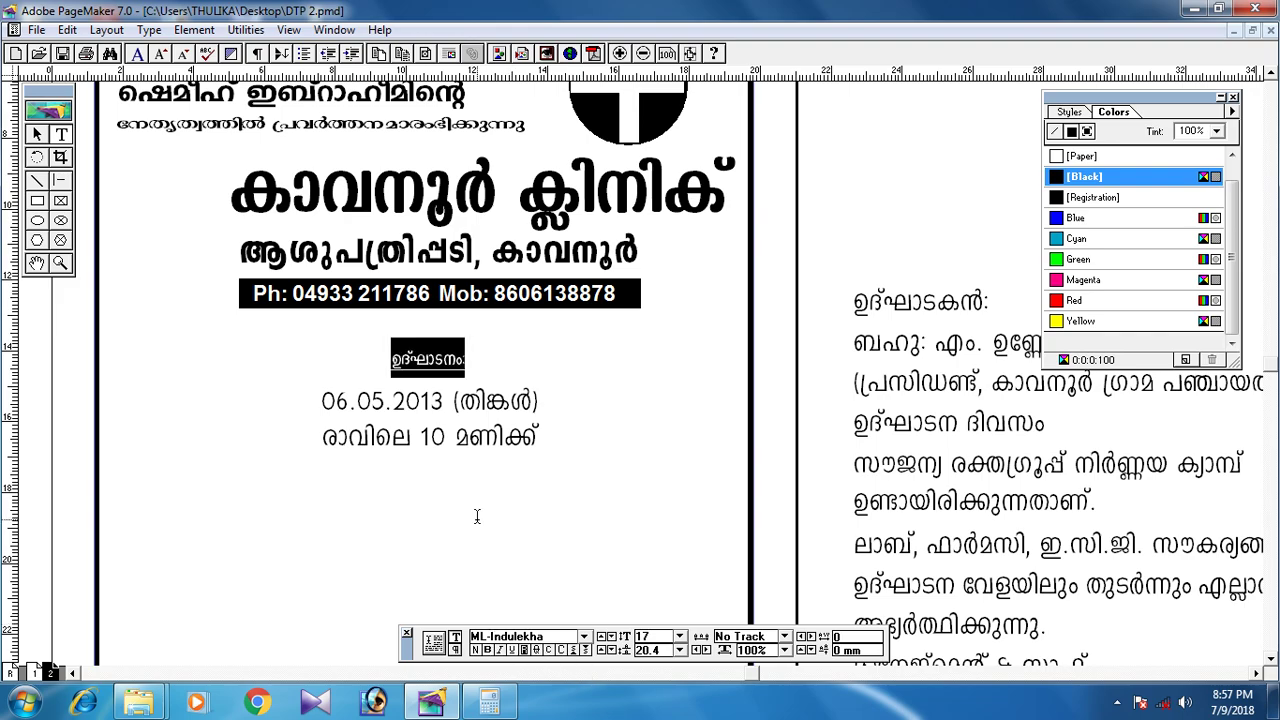
Check the reference date's character settings and apply the ML-LeelaHeavy font to the line 06.05.2013 (തിങ്കൾ)
click(320, 400)
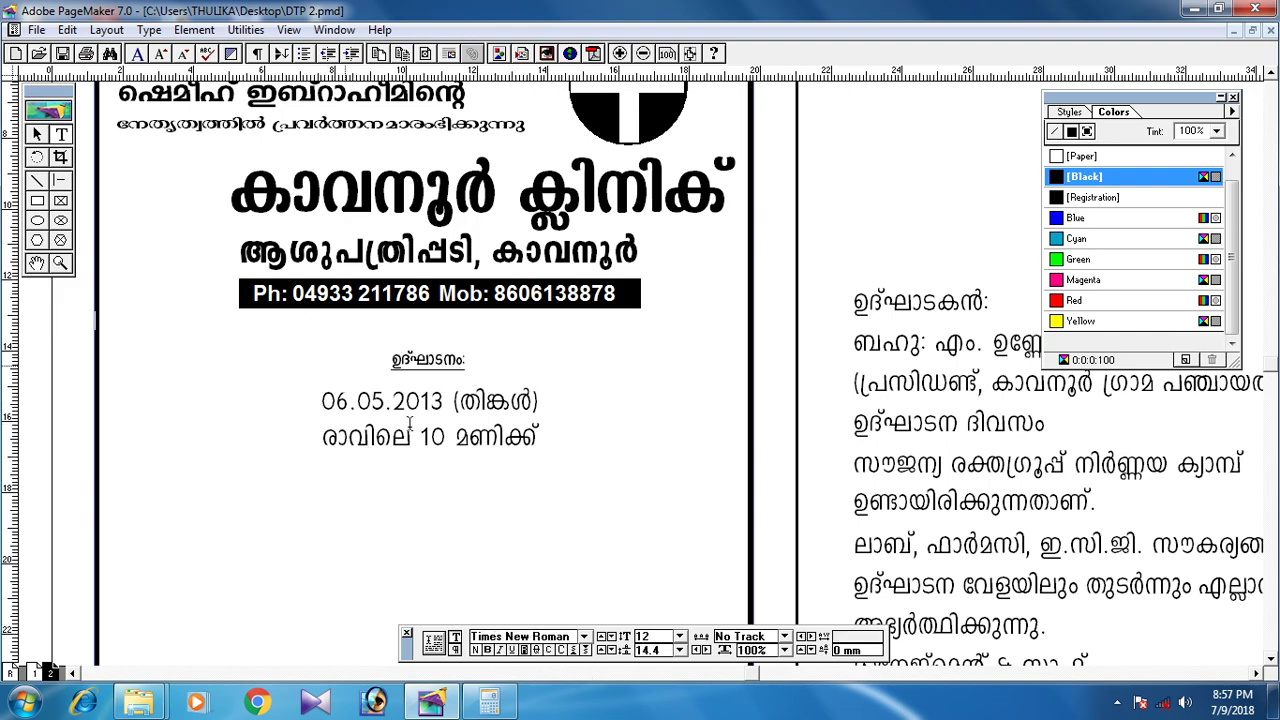
drag(318, 400, 540, 401)
click(347, 433)
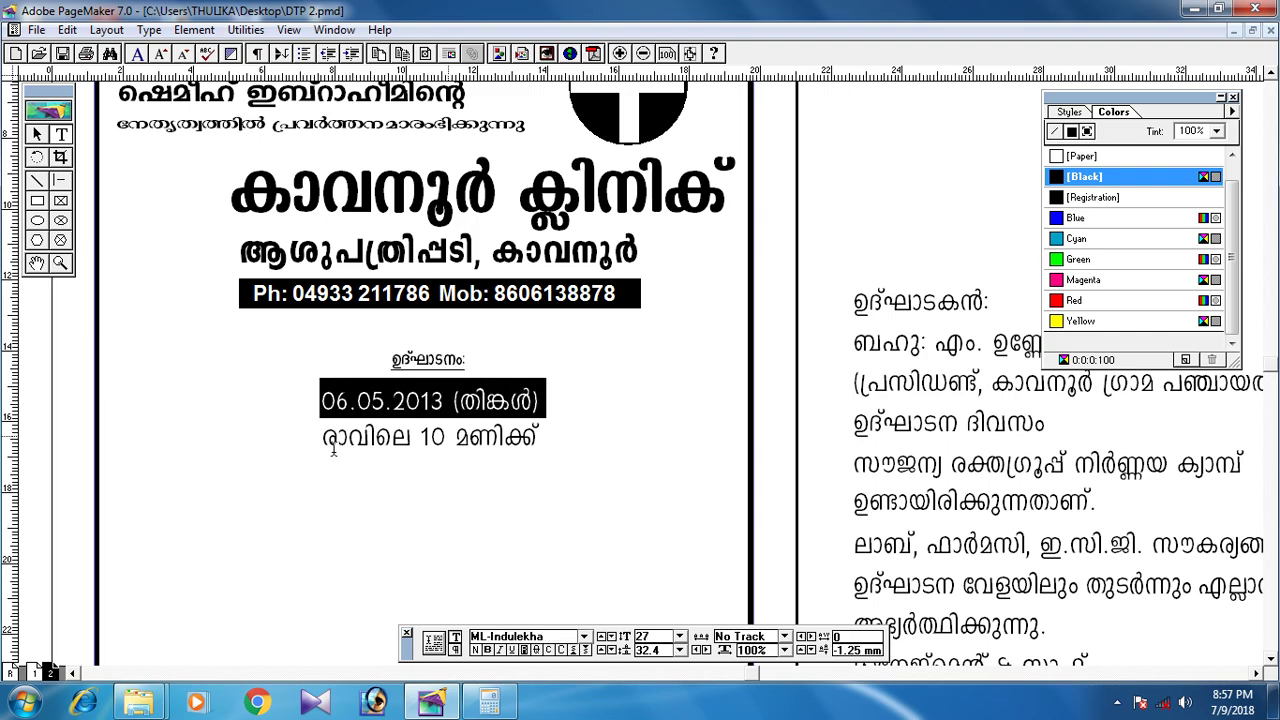
scroll(691, 480, left, 5)
click(214, 440)
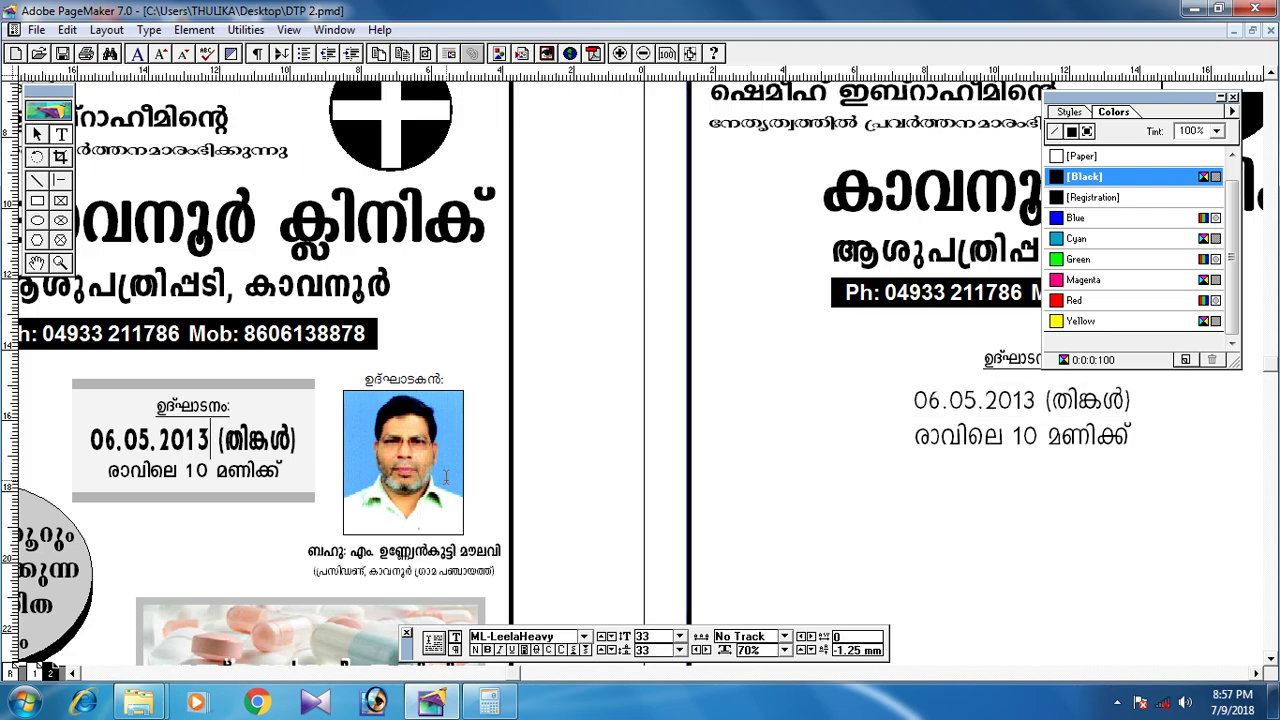
drag(794, 486, 368, 462)
drag(324, 402, 586, 394)
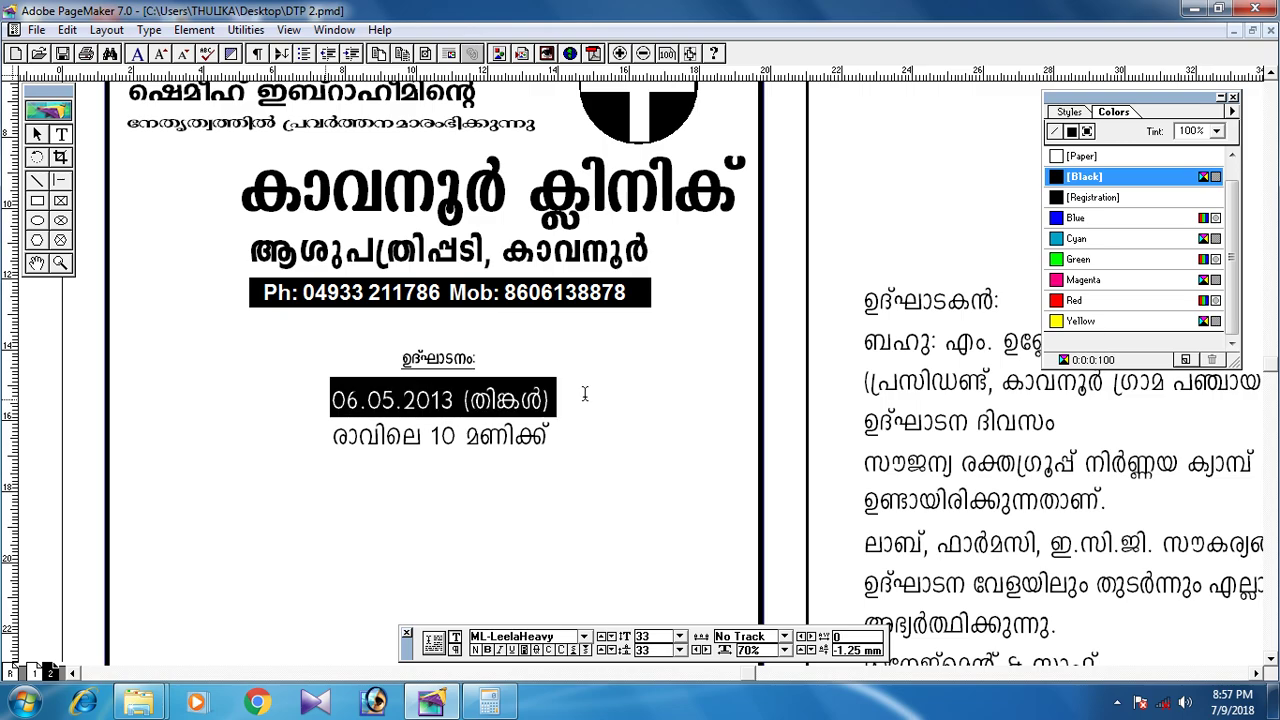
click(584, 636)
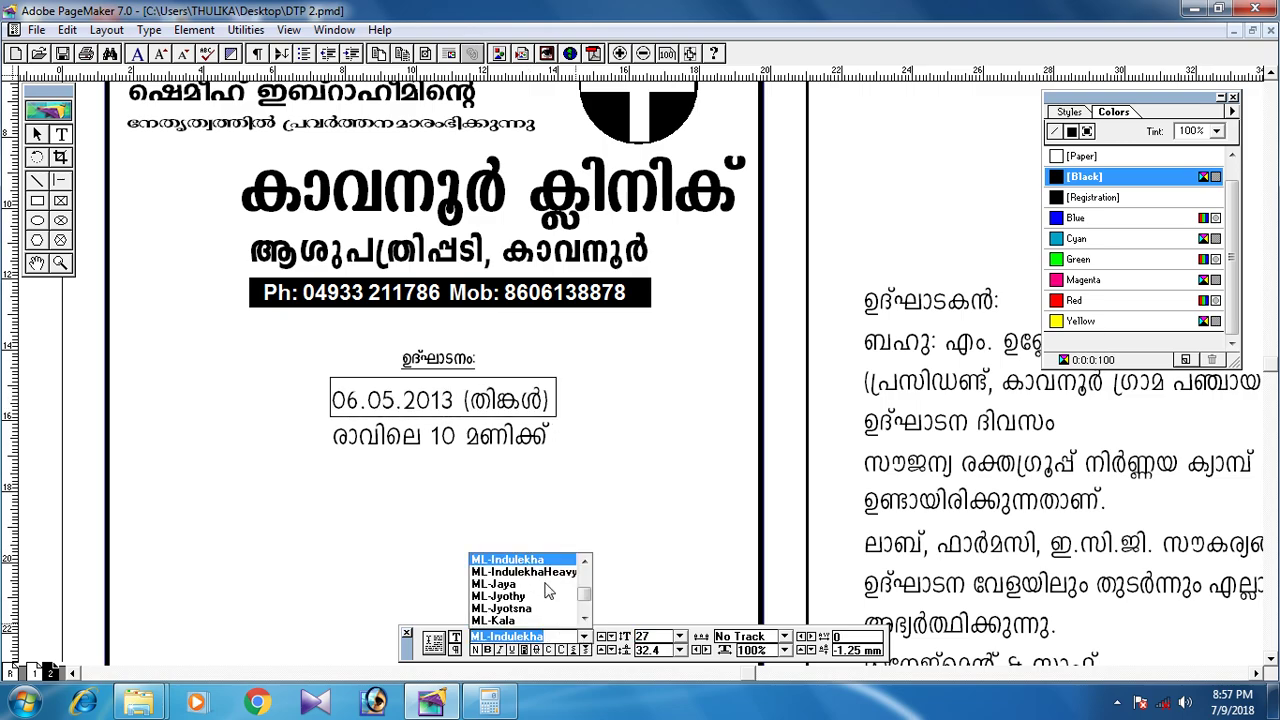
text(ML-Leela)
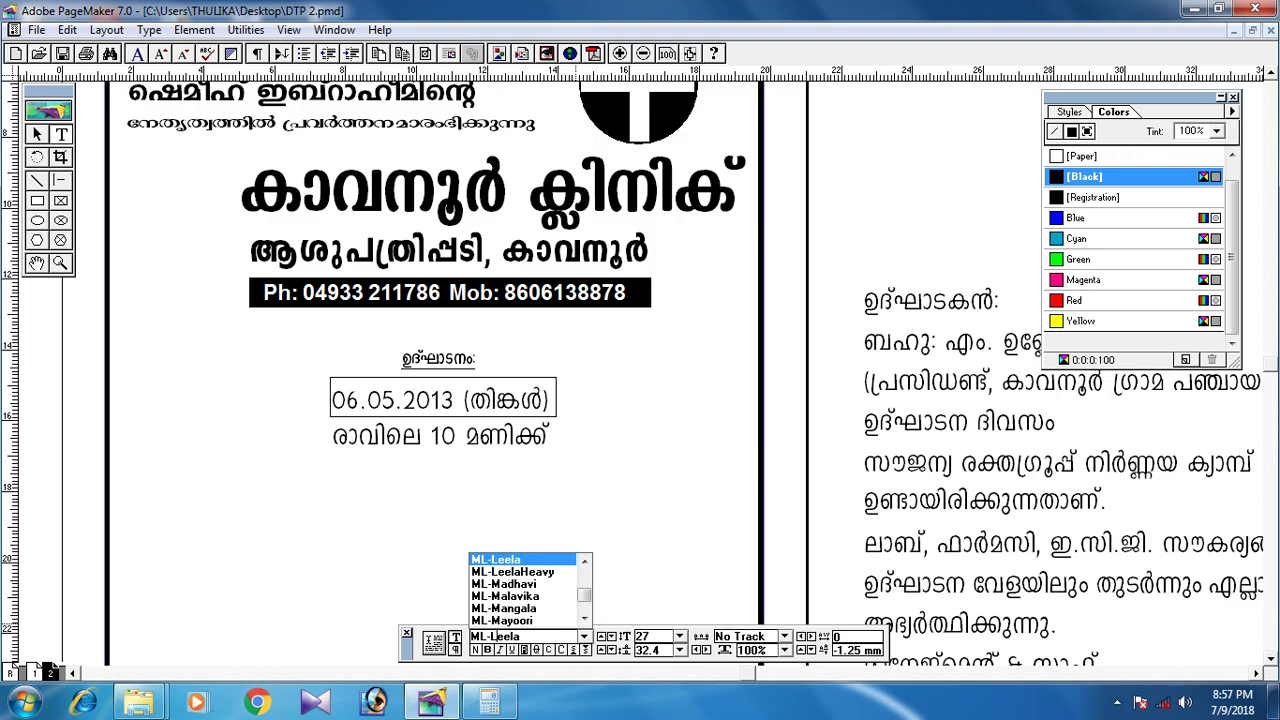
click(558, 572)
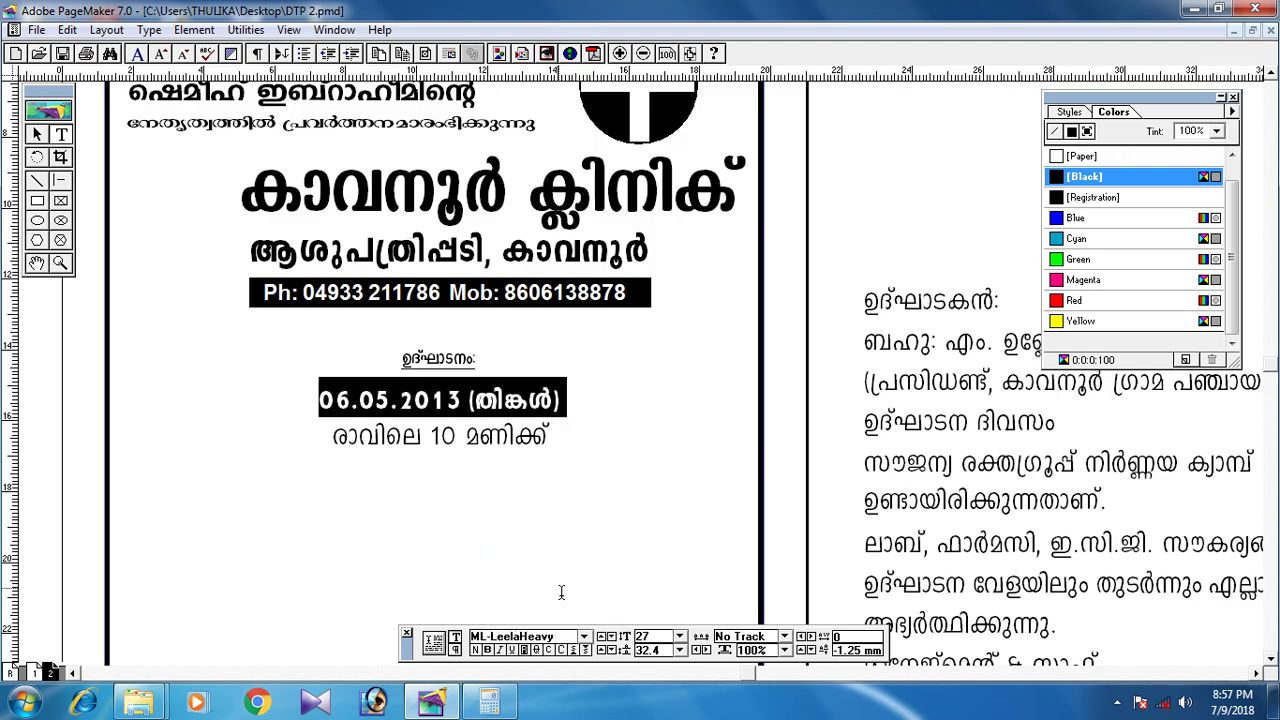
Set the date line to 33 pt and widen its text block to about 98.6 mm so the date fits on one line
double_click(645, 636)
text(3)
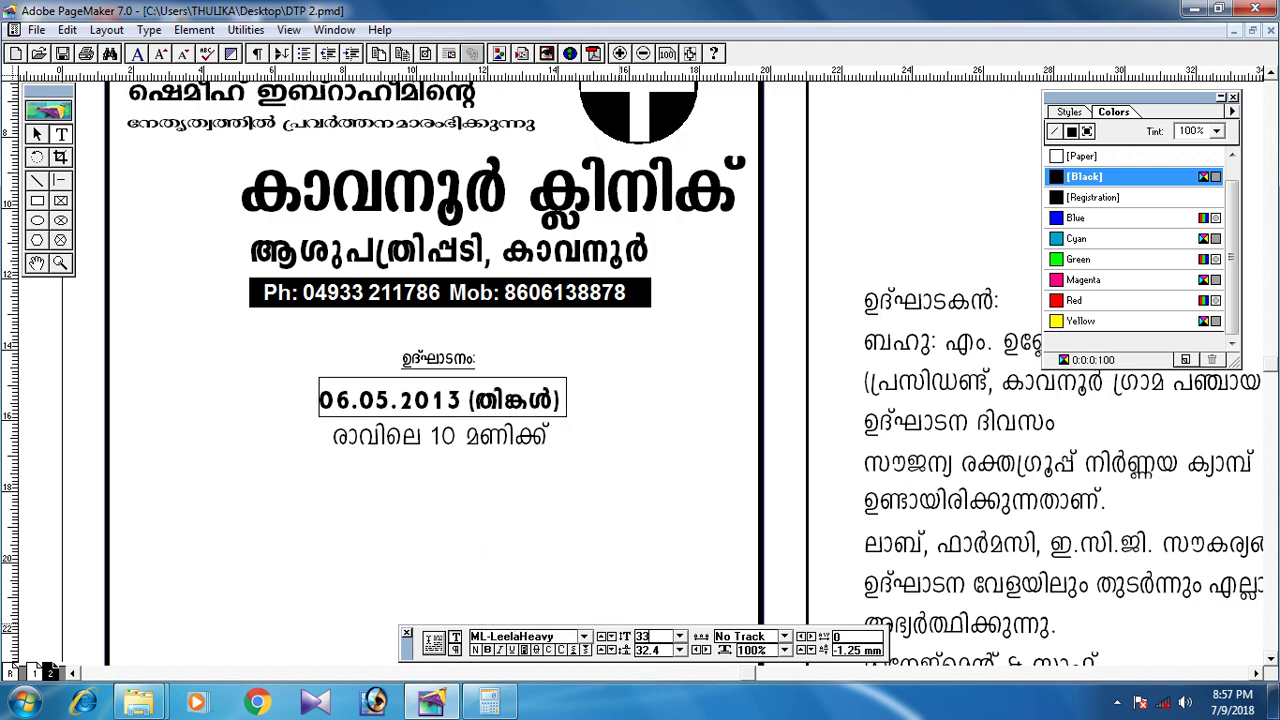
text(3)
key(Return)
click(36, 133)
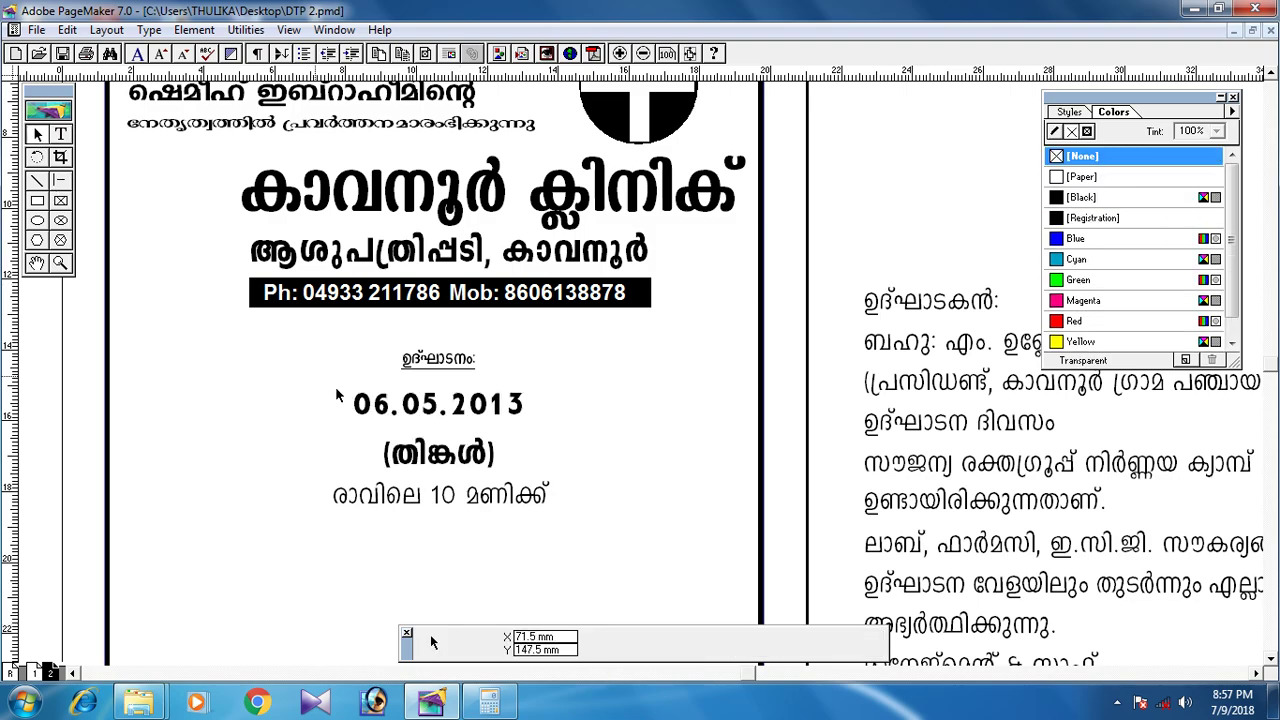
drag(578, 520, 650, 520)
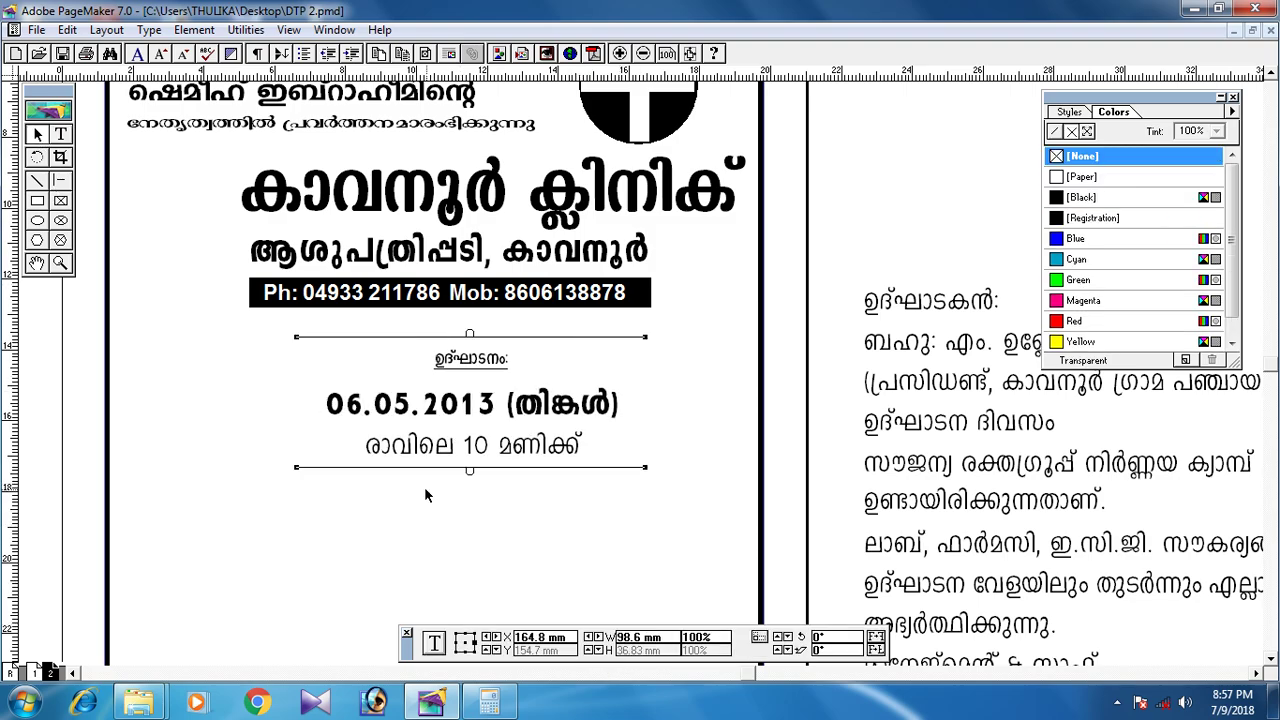
Check the reference time line's character settings and apply the ML-Leela font to the line രാവിലെ 10 മണിക്ക്
scroll(318, 461, left, 5)
drag(318, 461, 416, 450)
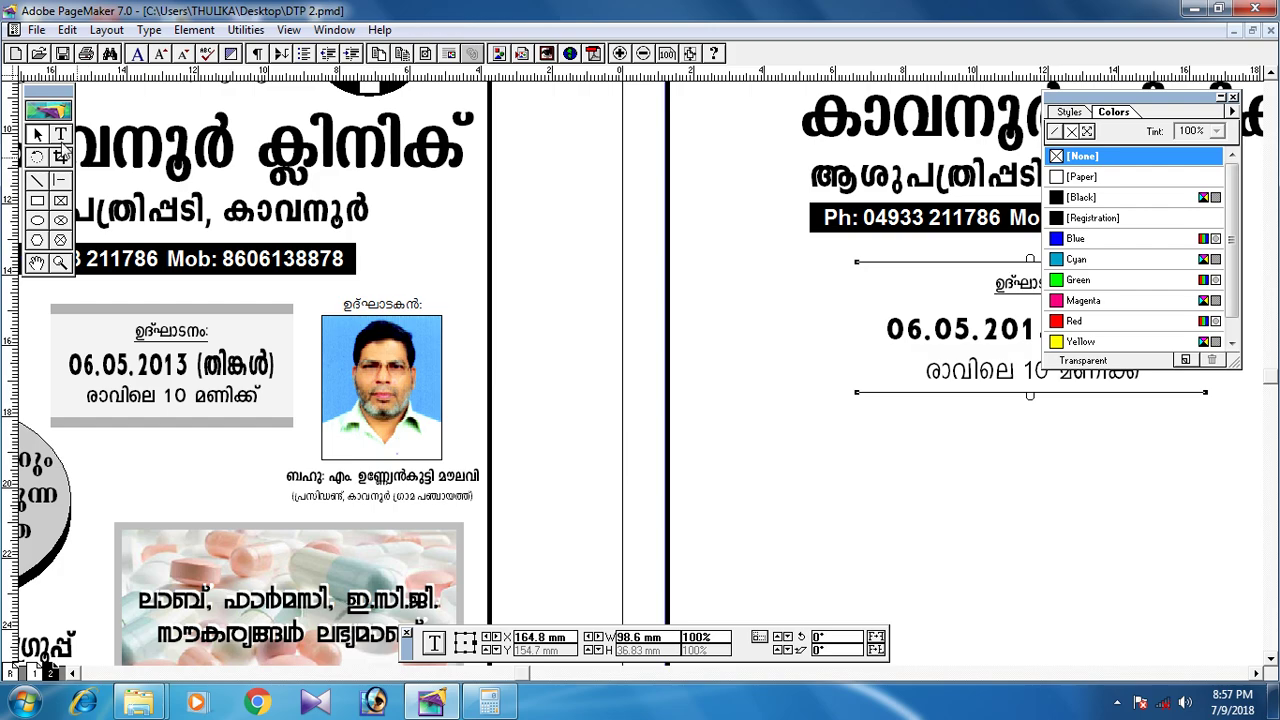
click(62, 137)
click(156, 394)
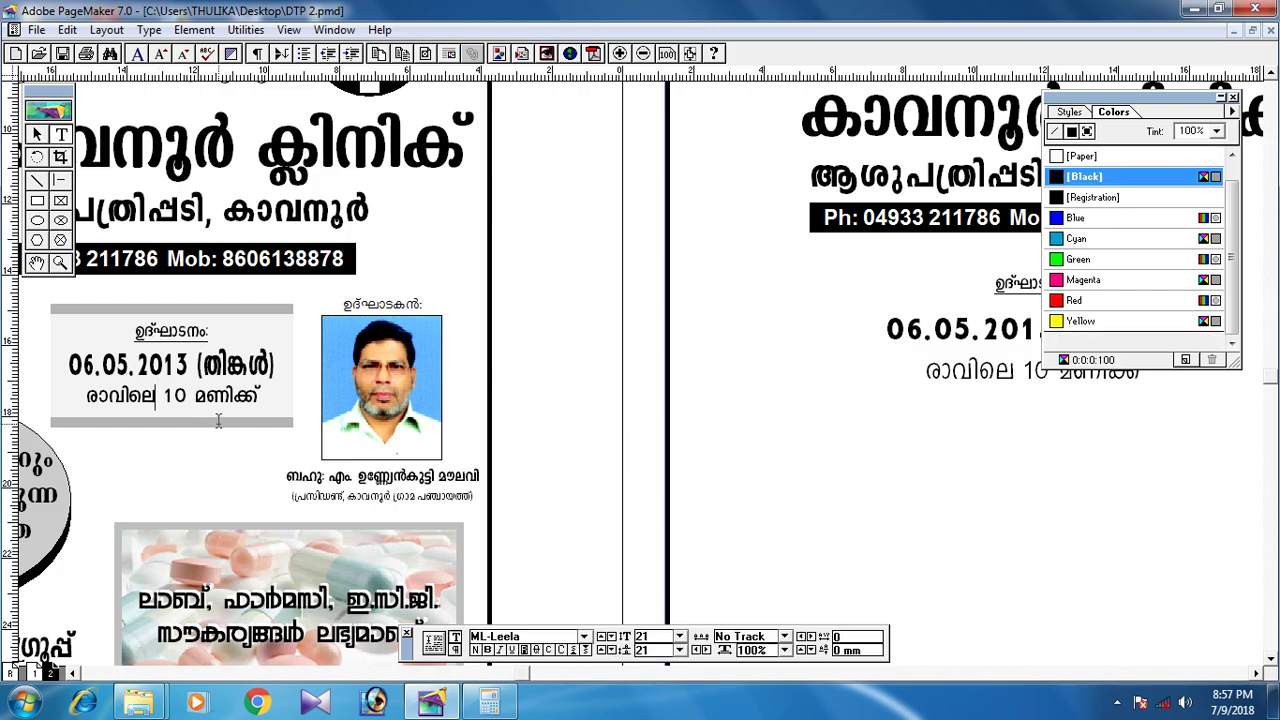
scroll(702, 480, right, 5)
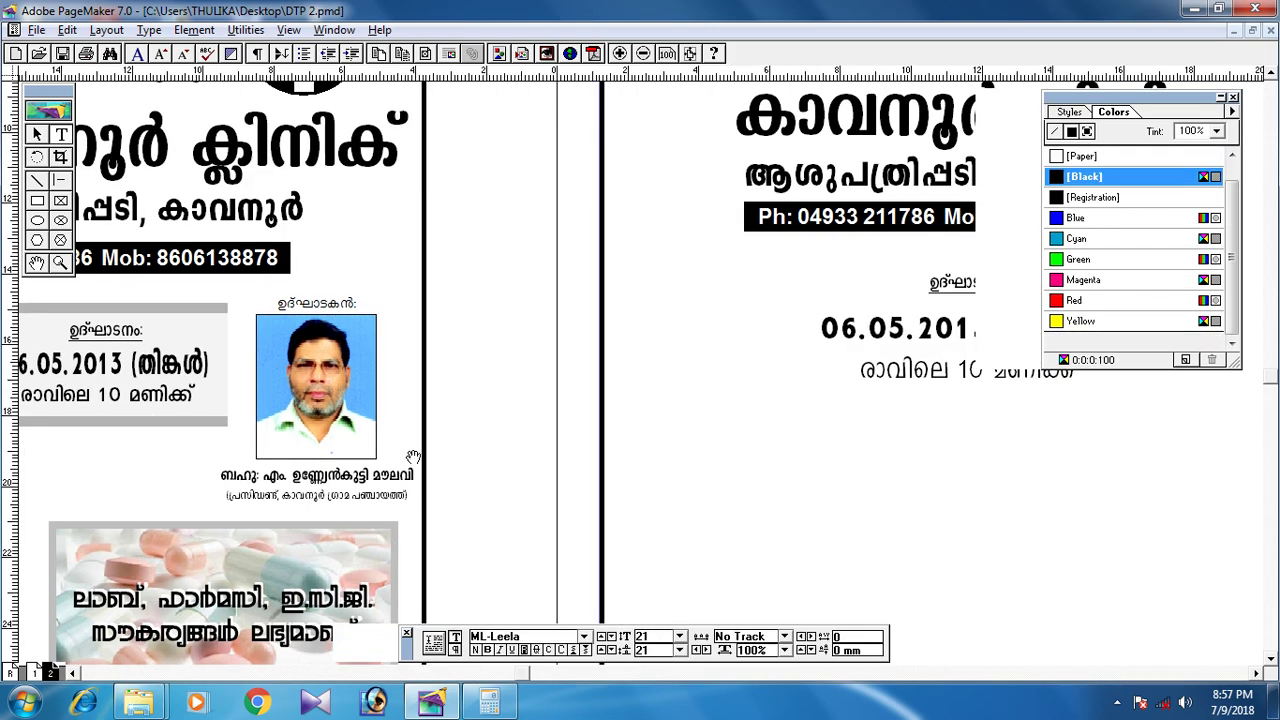
drag(478, 372, 570, 677)
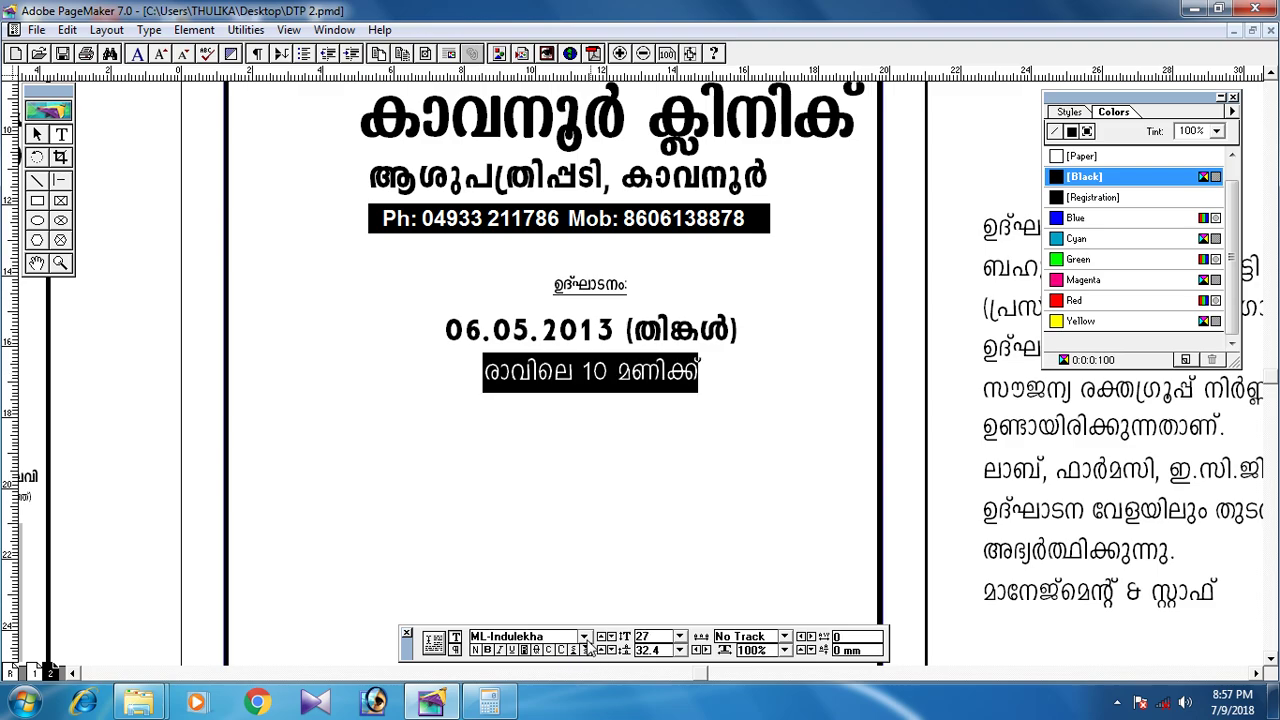
click(584, 638)
text(ML-)
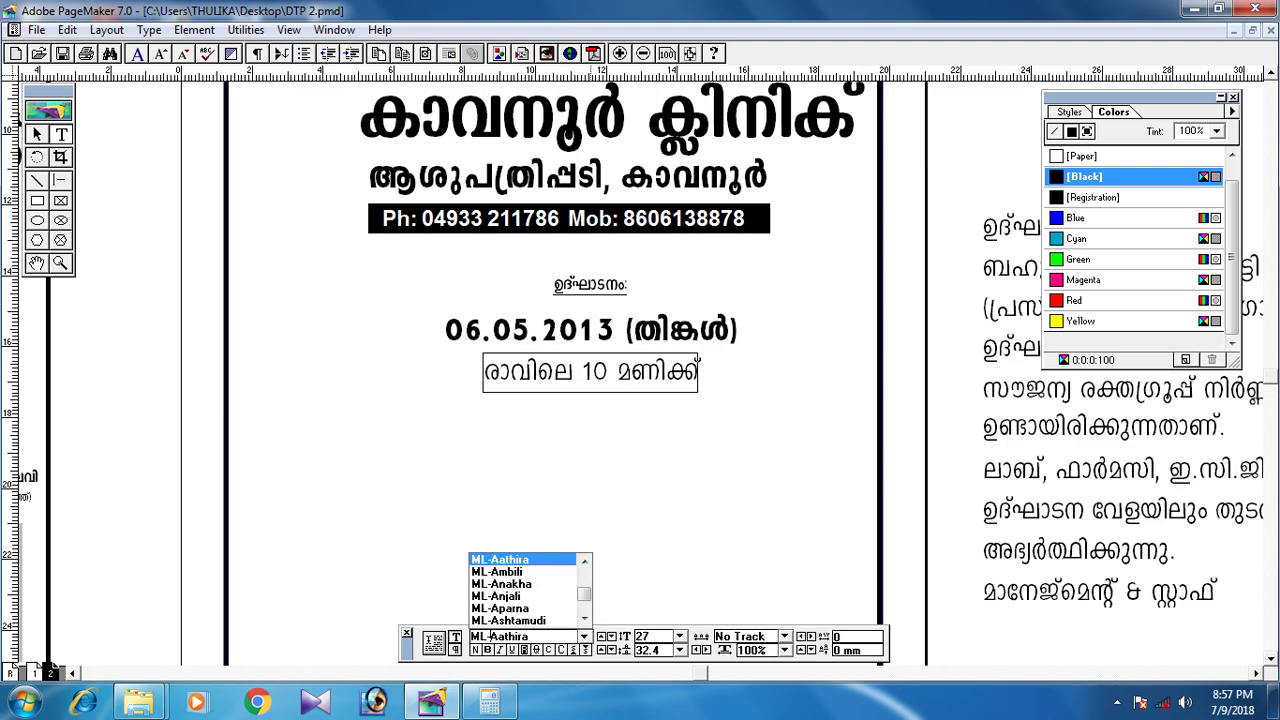
key(BackSpace)
text(L-Leela)
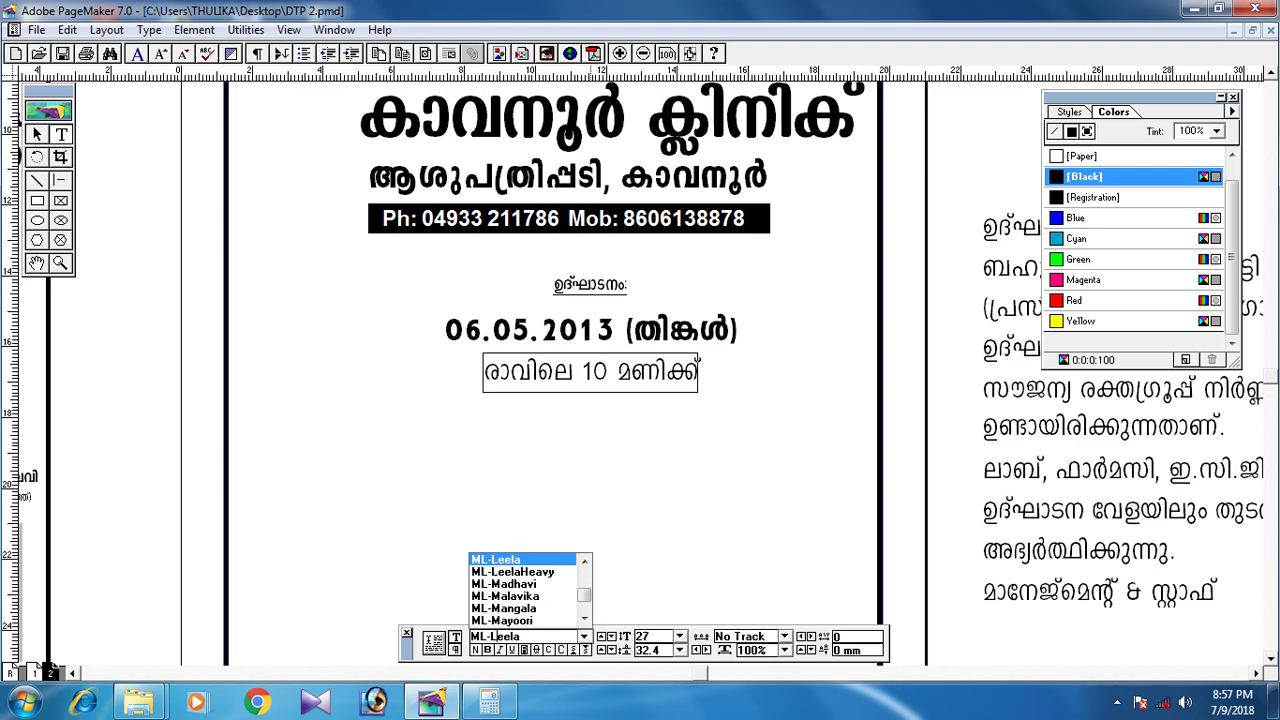
click(541, 560)
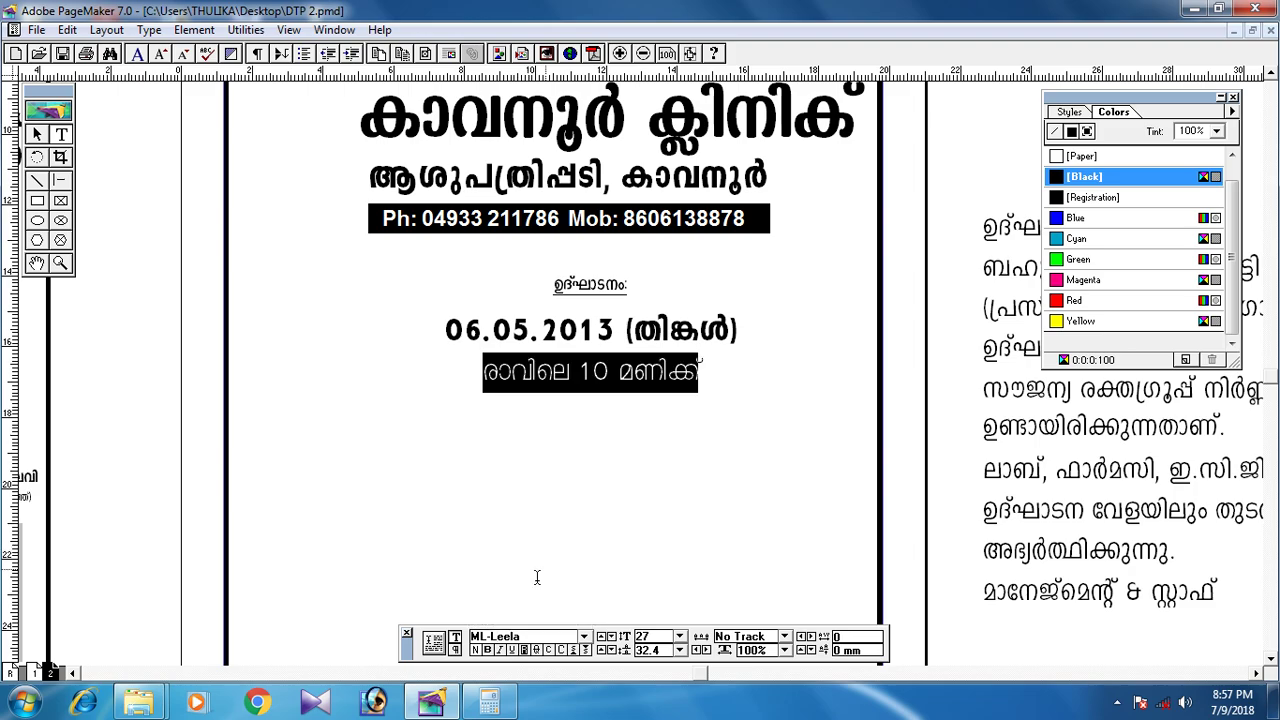
Set the time line to 21 pt bold and compare it with the reference layout
click(664, 637)
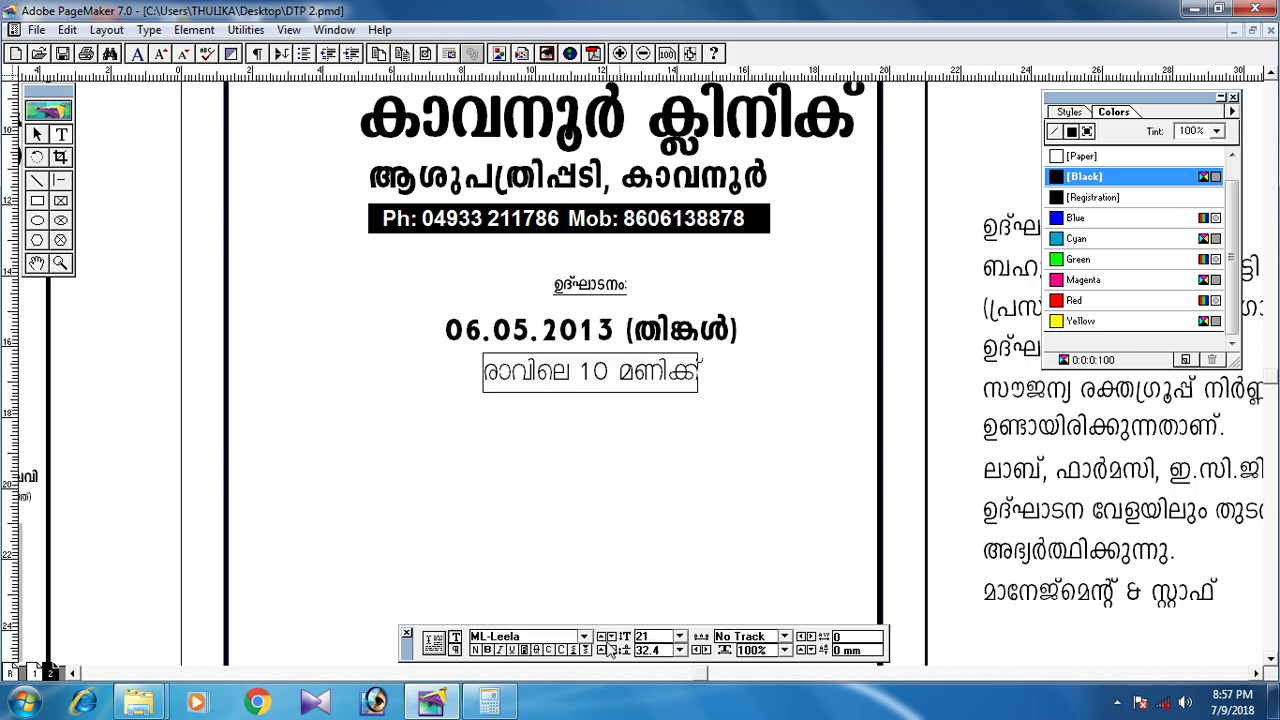
click(486, 650)
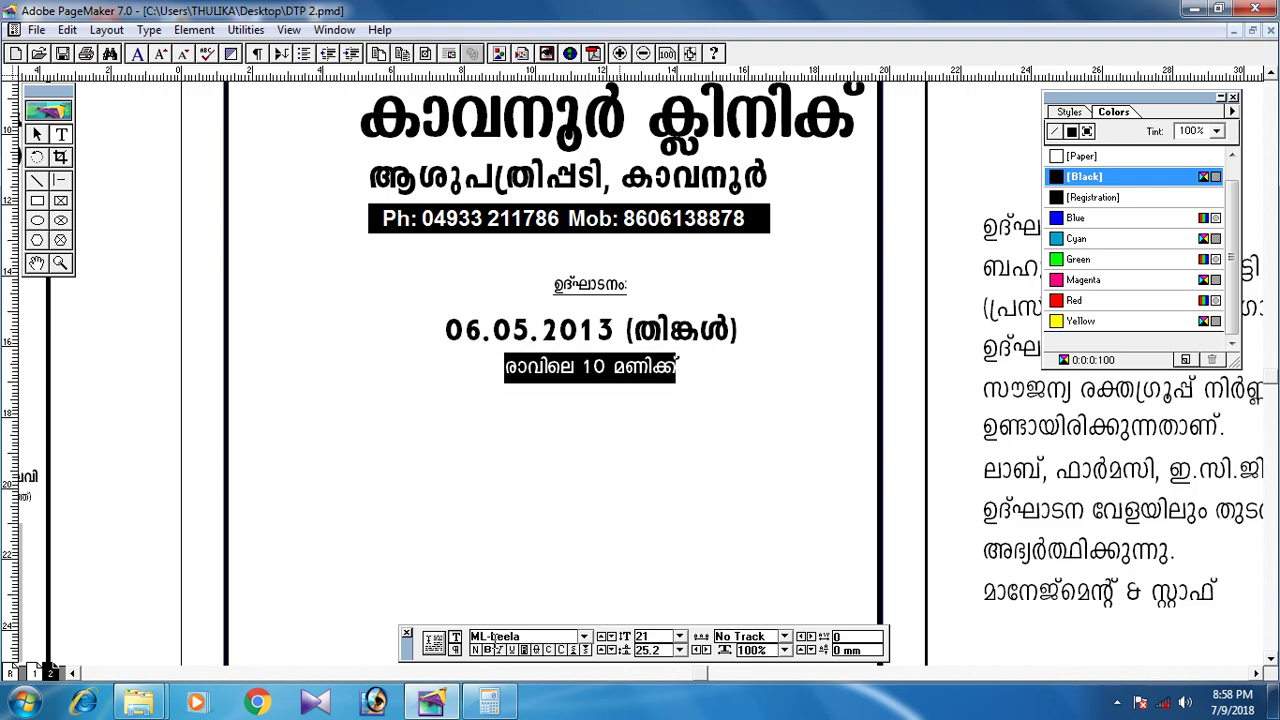
click(488, 650)
click(488, 650)
click(486, 497)
drag(370, 469, 645, 487)
scroll(645, 487, left, 2)
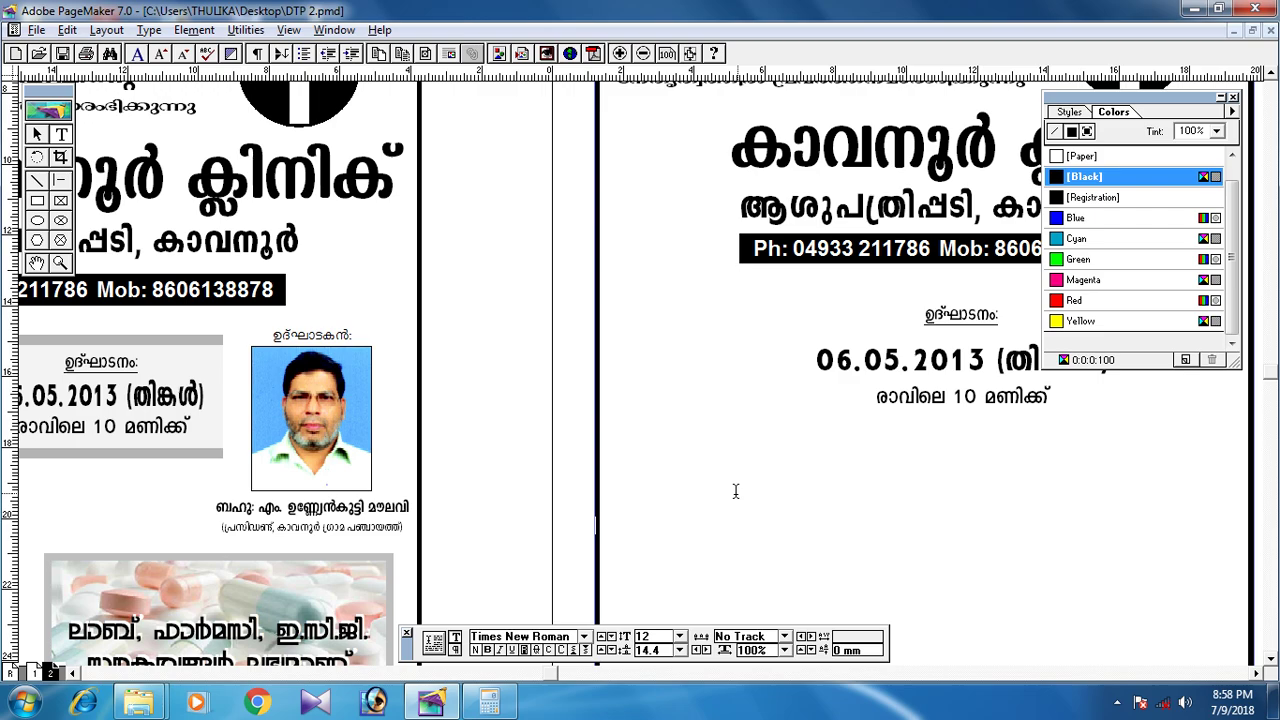
Compare the date block with the reference layout and check the reference date line's character settings
click(38, 136)
scroll(600, 470, left, 3)
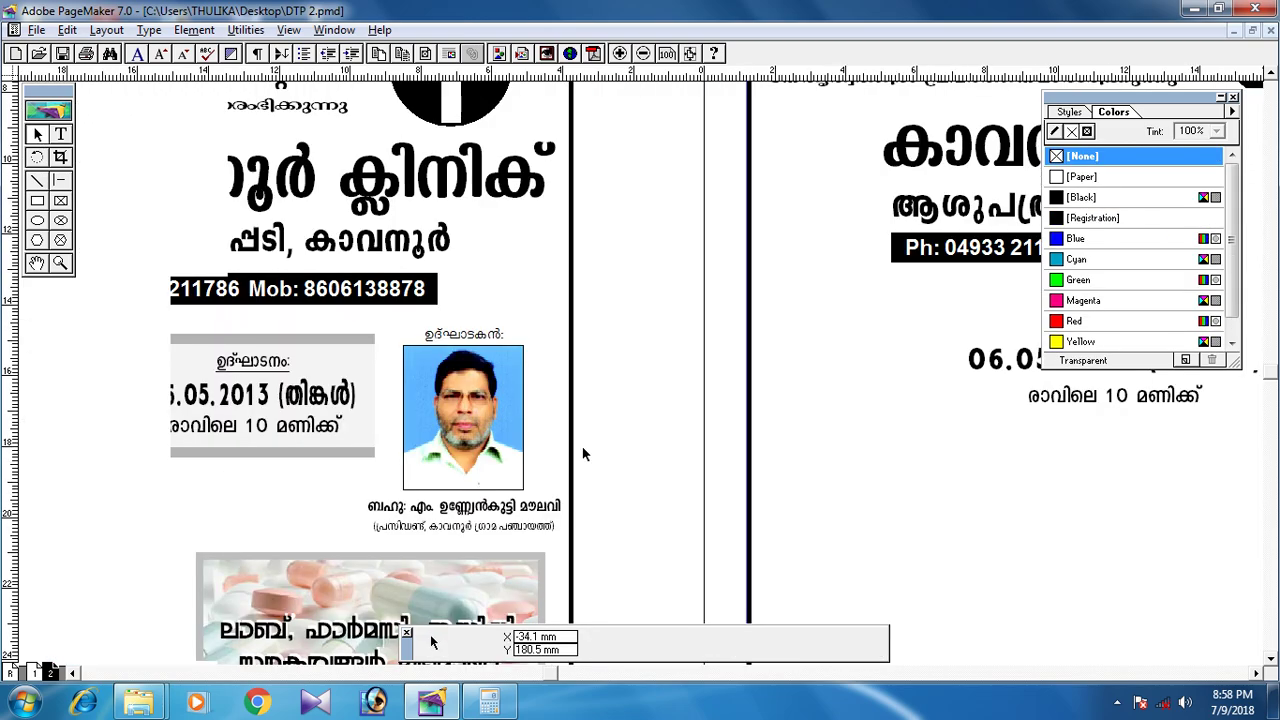
scroll(780, 478, right, 4)
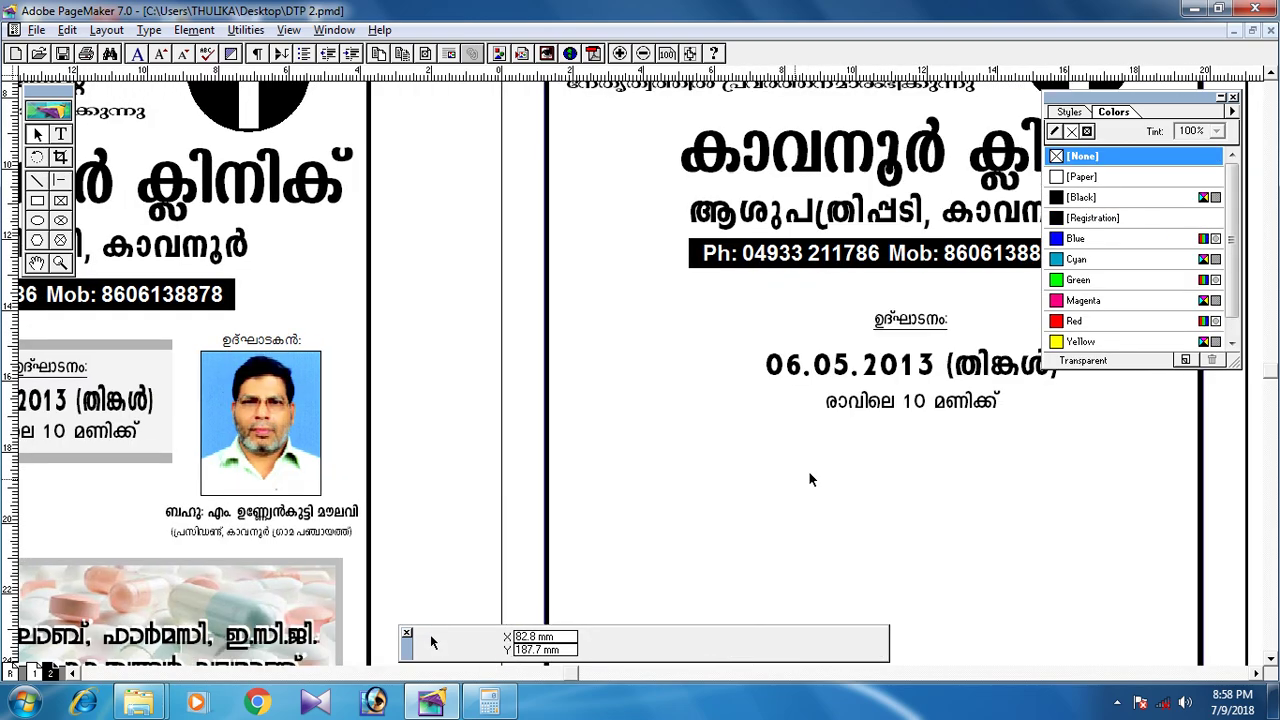
drag(126, 458, 314, 474)
drag(608, 468, 54, 486)
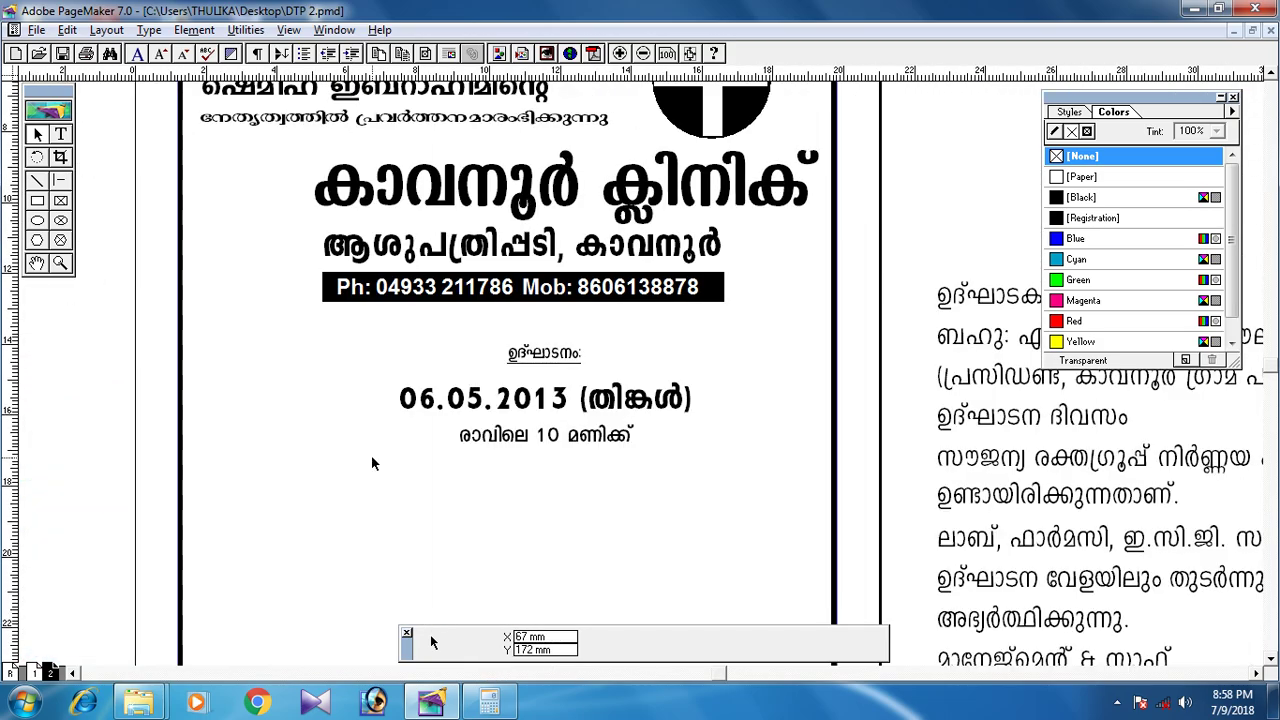
scroll(480, 406, left, 10)
click(61, 133)
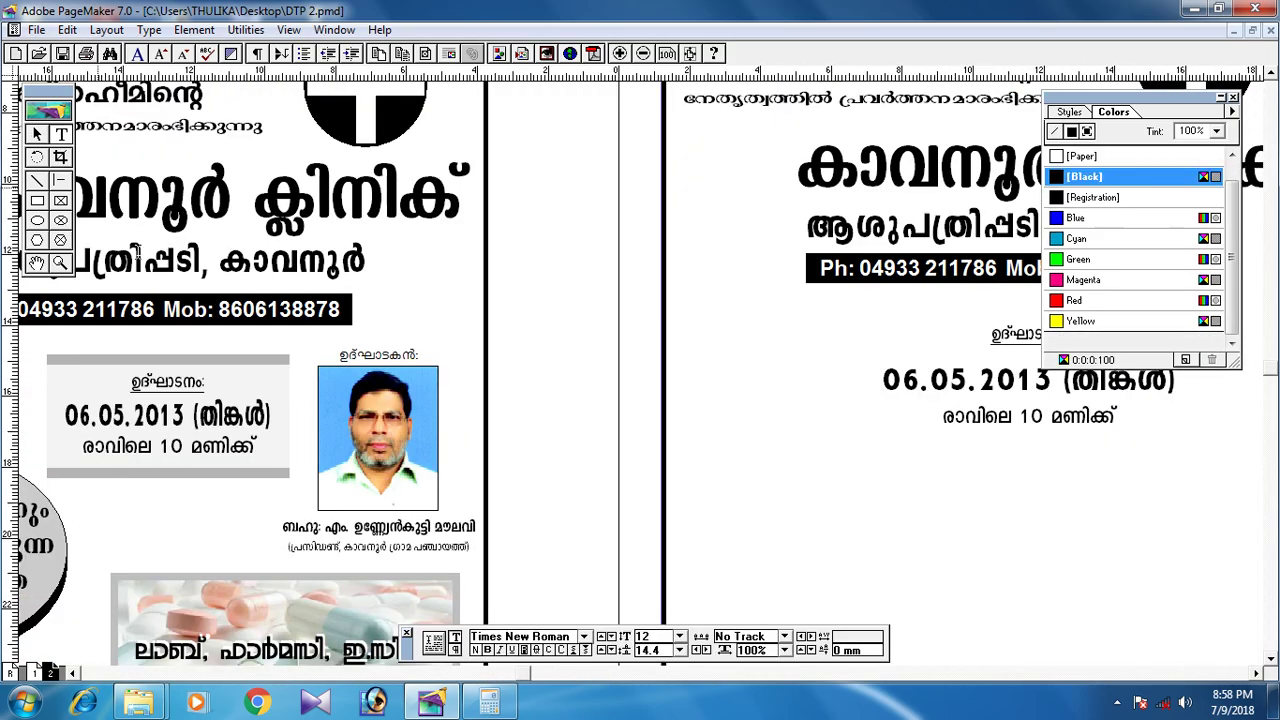
click(205, 415)
scroll(276, 449, left, 2)
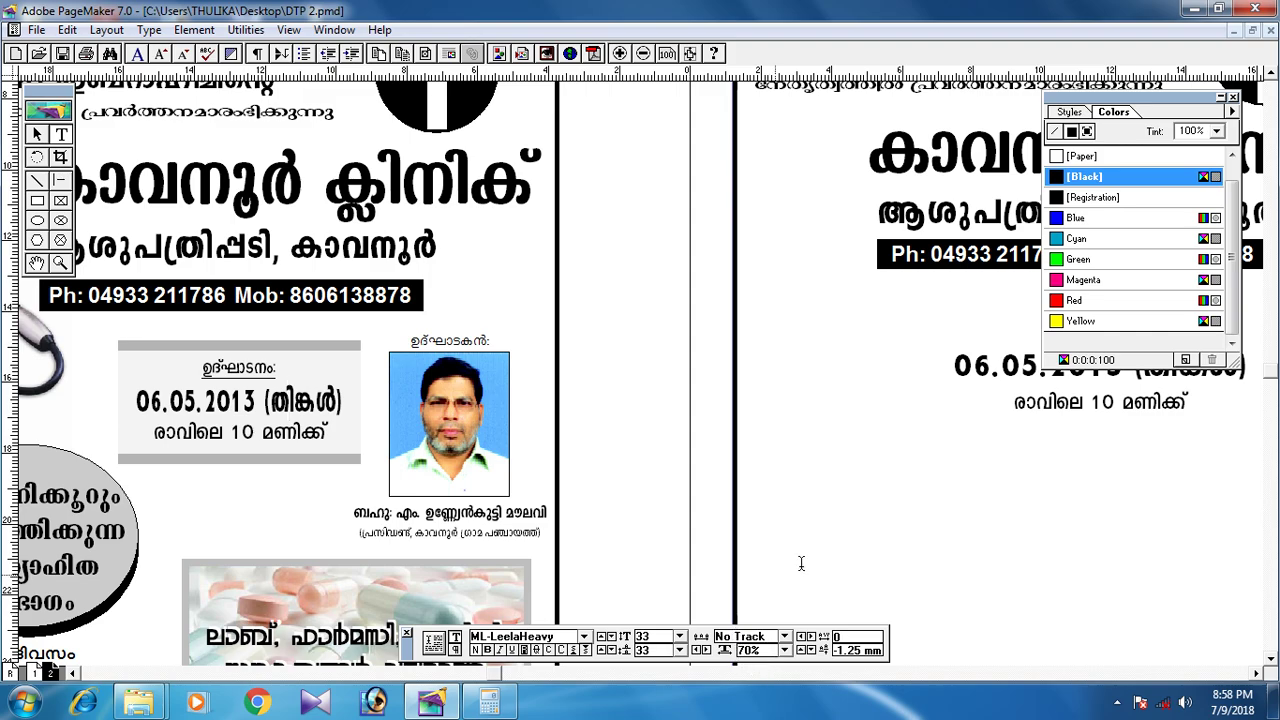
Set the line 06.05.2013 (തിങ്കൾ) to 70% character width and 33 pt leading
scroll(491, 486, right, 5)
drag(504, 369, 816, 371)
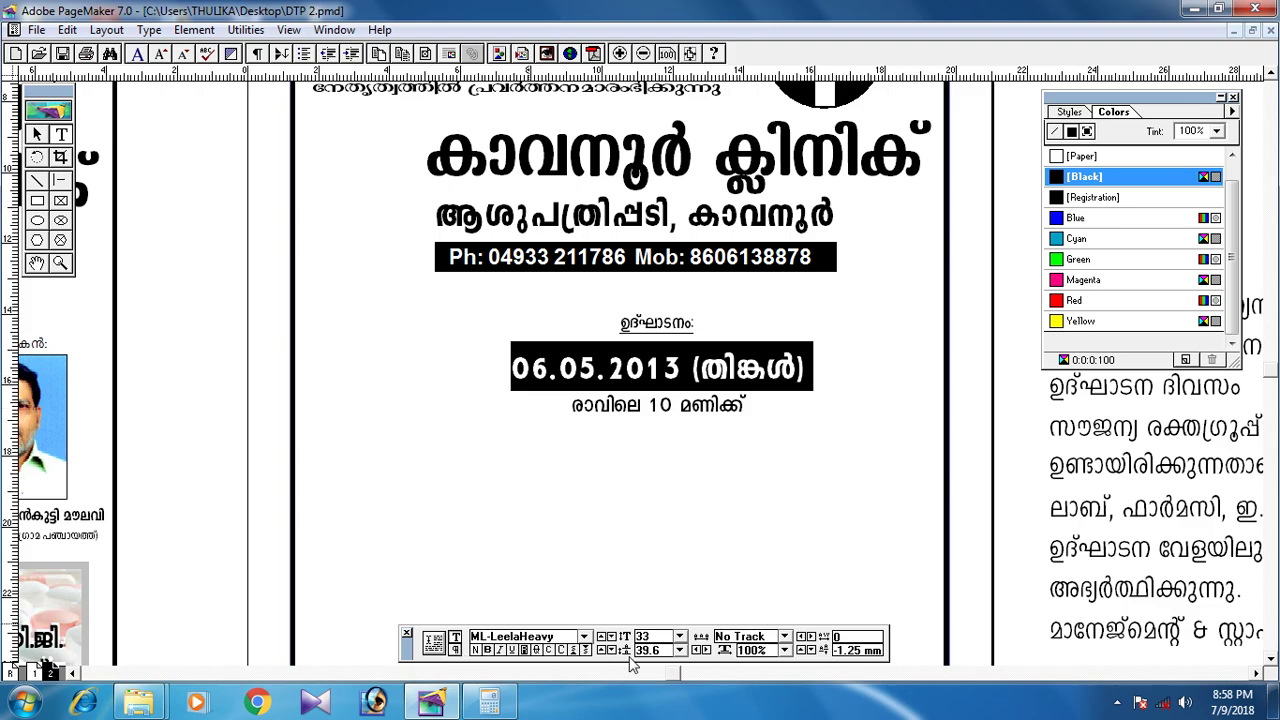
click(785, 650)
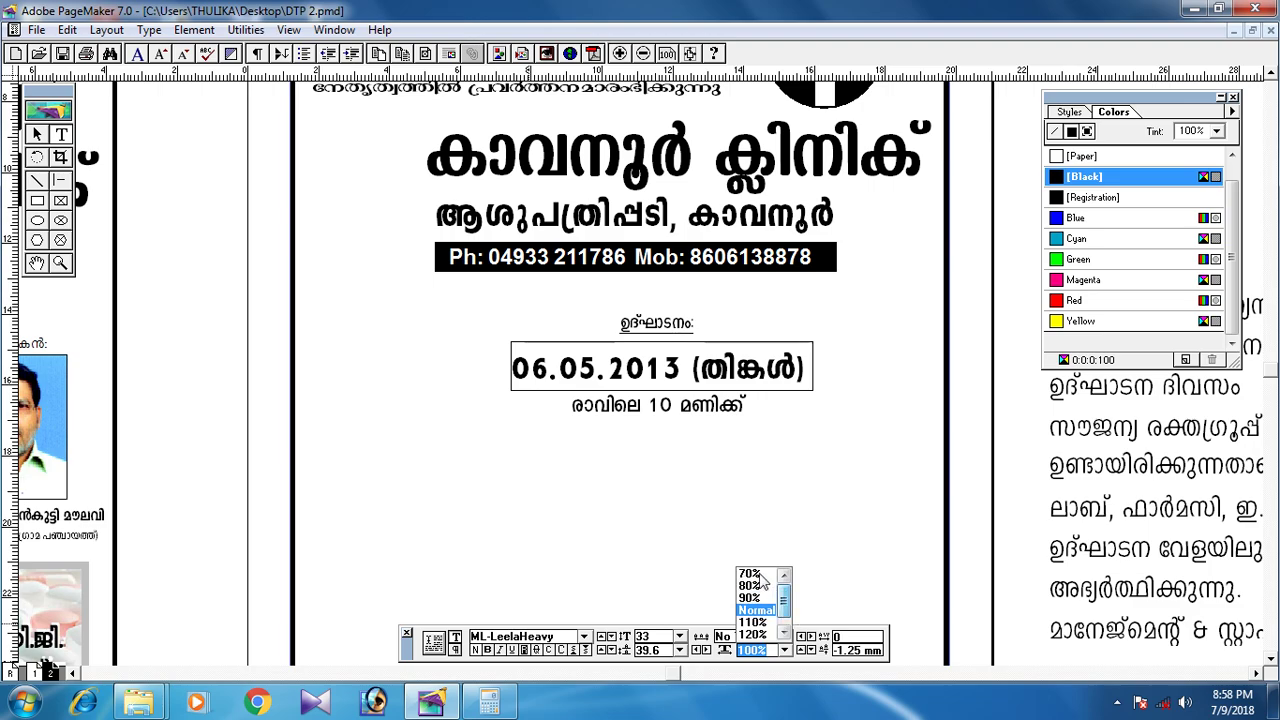
click(752, 574)
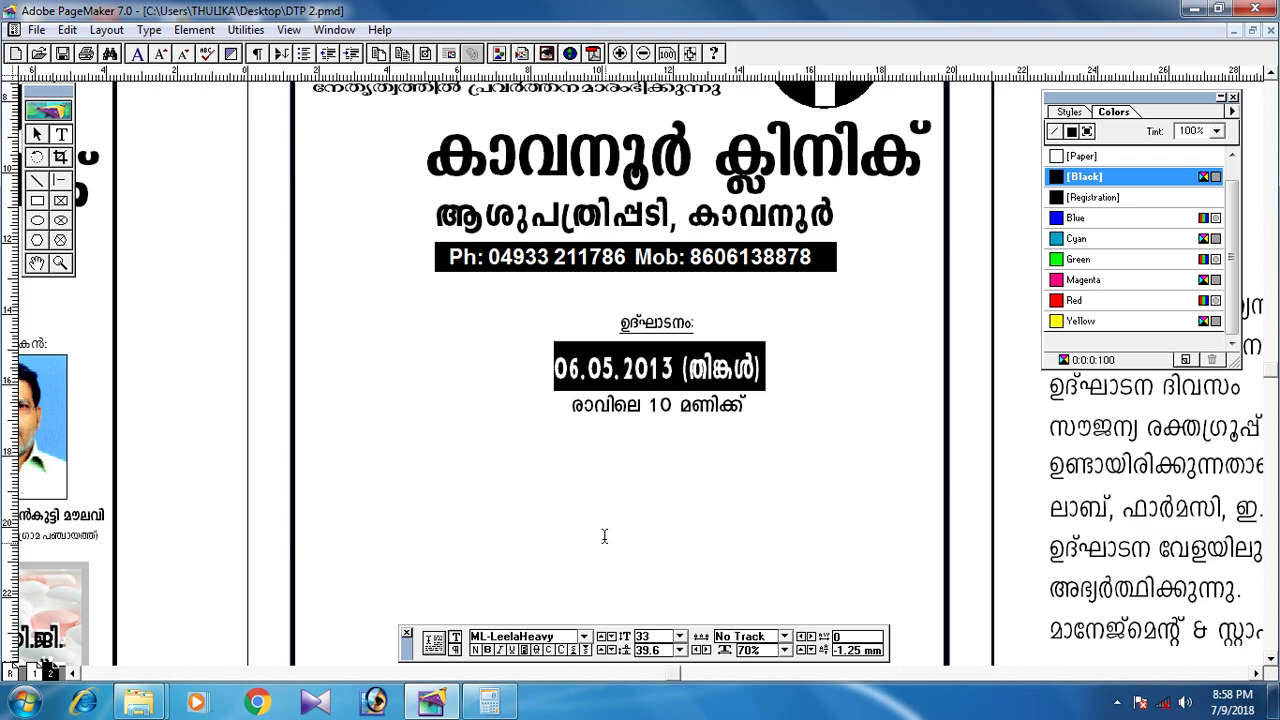
double_click(668, 650)
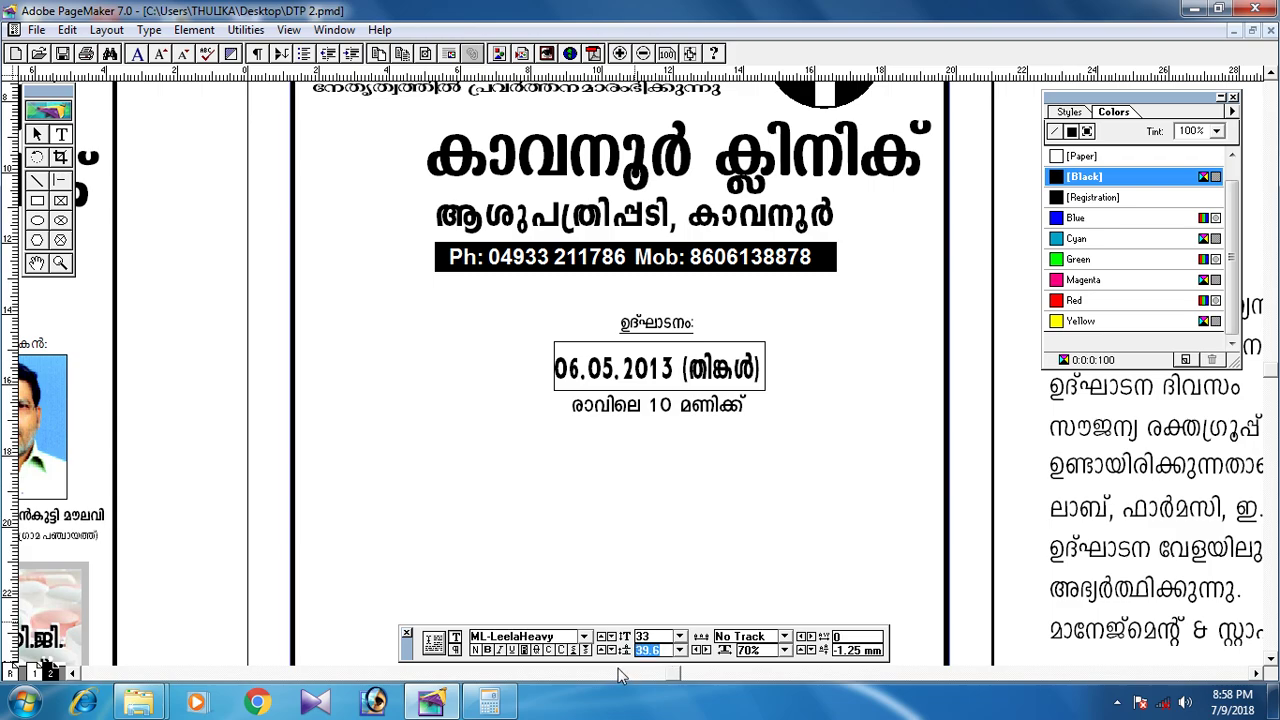
text(33)
key(Return)
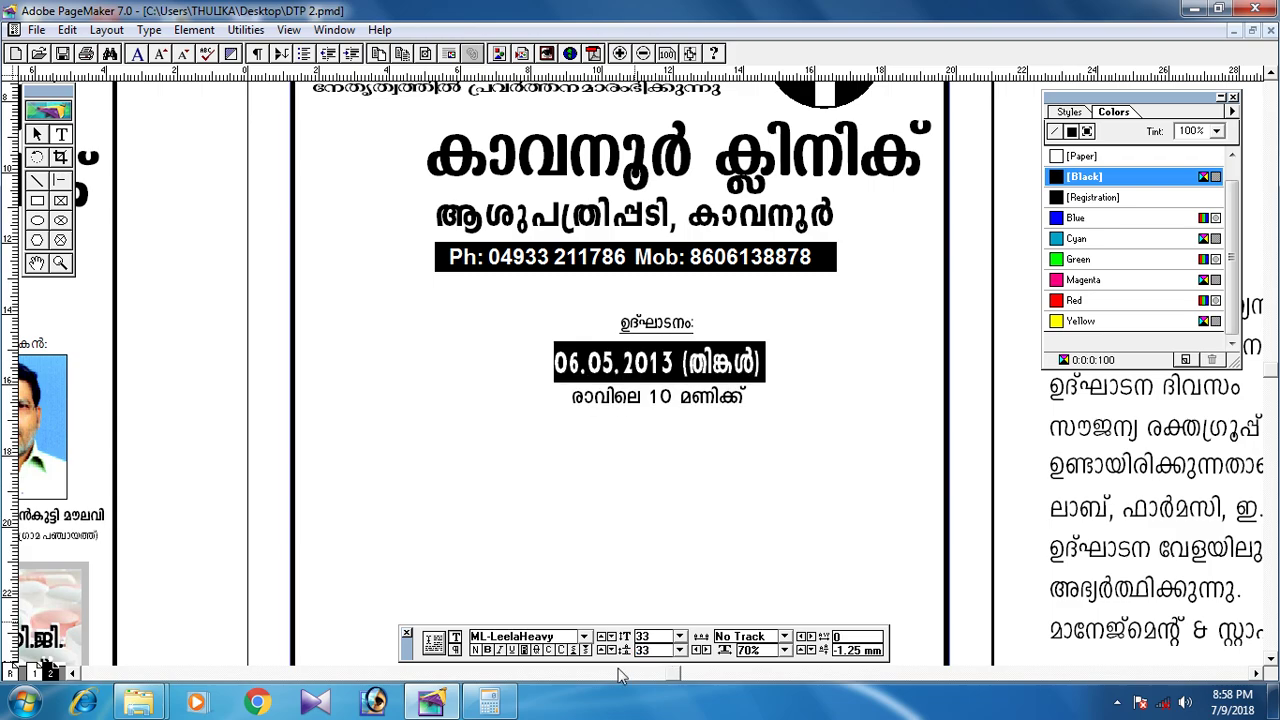
Check the reference heading ഉദ്ഘാടനം: and set the leading of the same heading in the new layout to 17 pt
click(502, 494)
drag(466, 495, 572, 498)
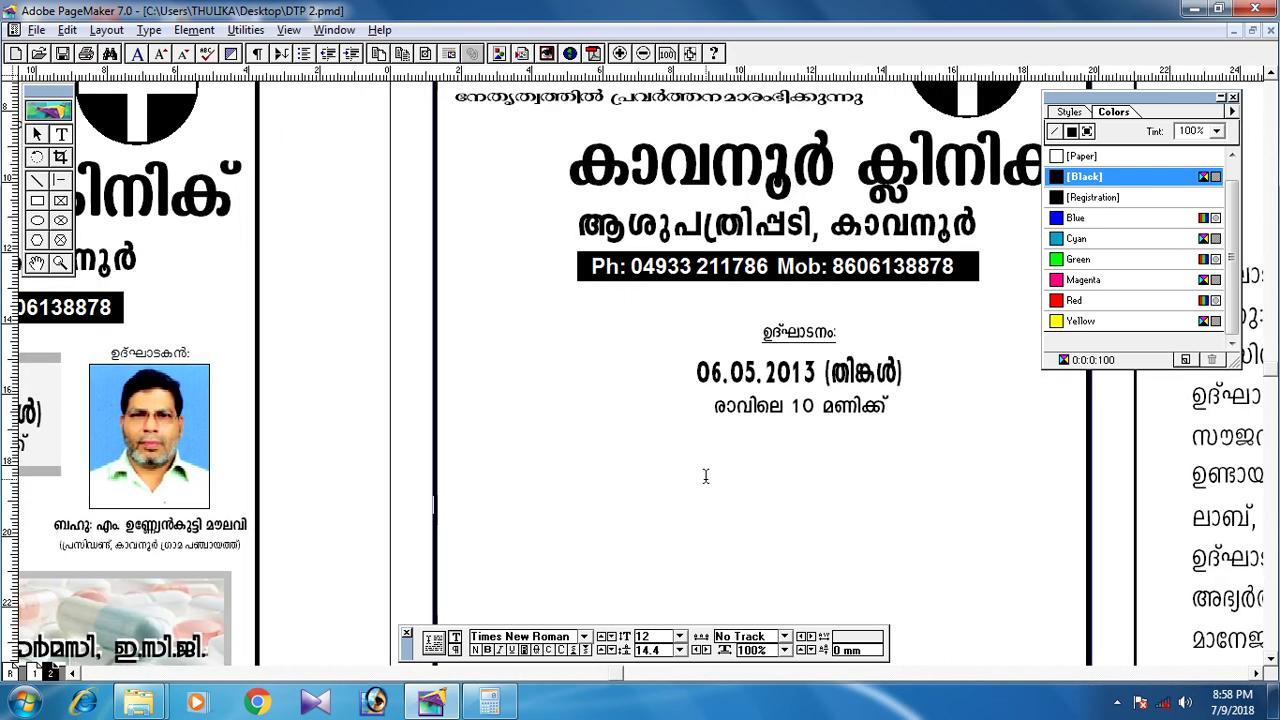
drag(191, 500, 550, 490)
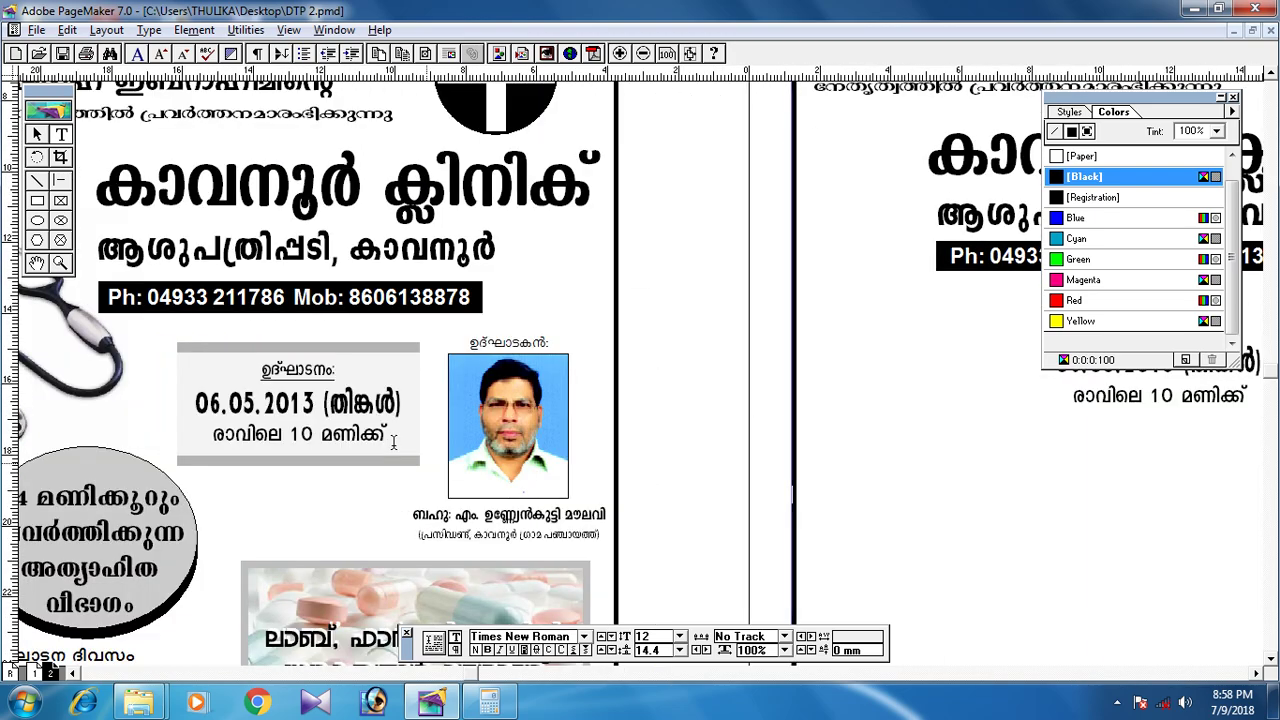
click(303, 371)
drag(864, 428, 241, 460)
drag(432, 394, 426, 340)
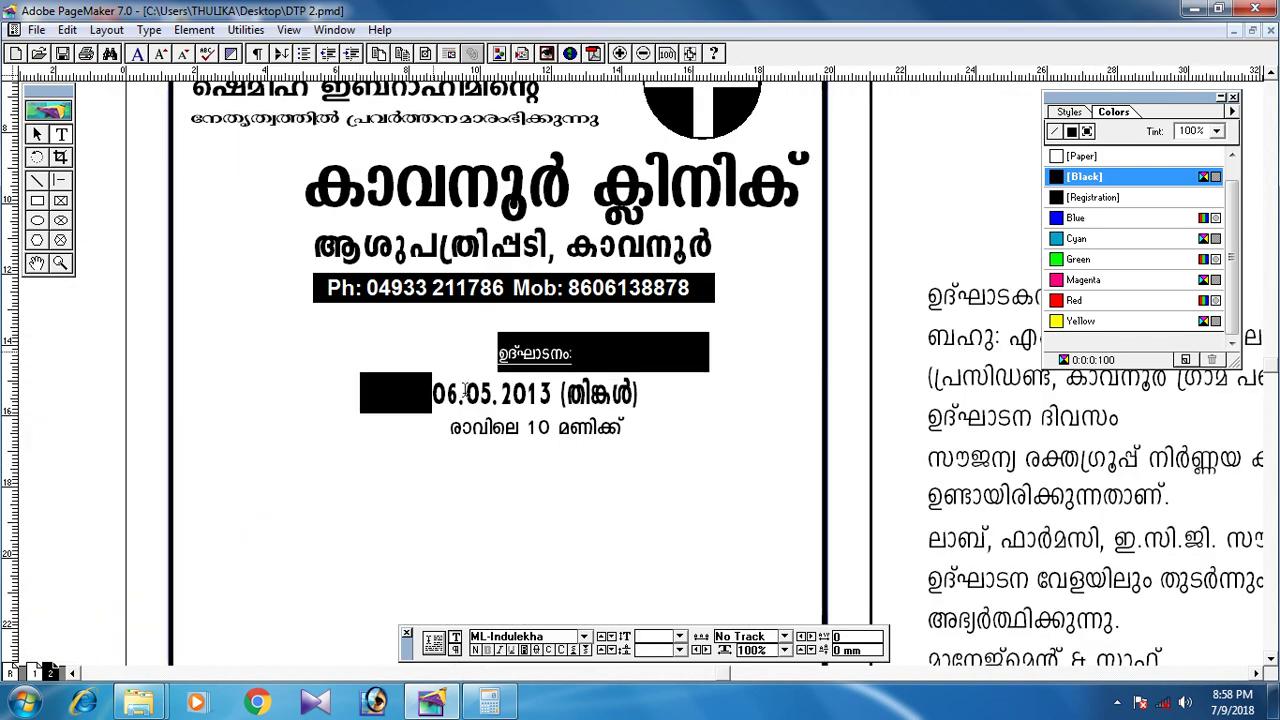
click(645, 650)
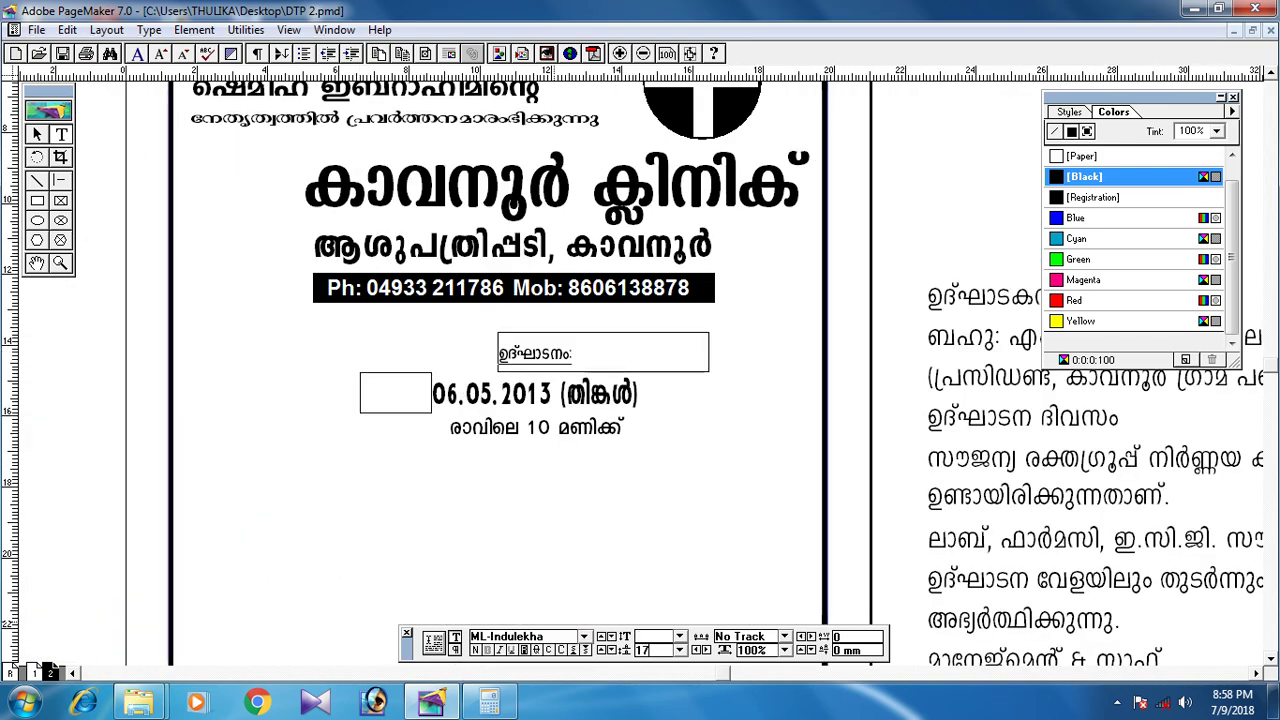
text(17)
key(Return)
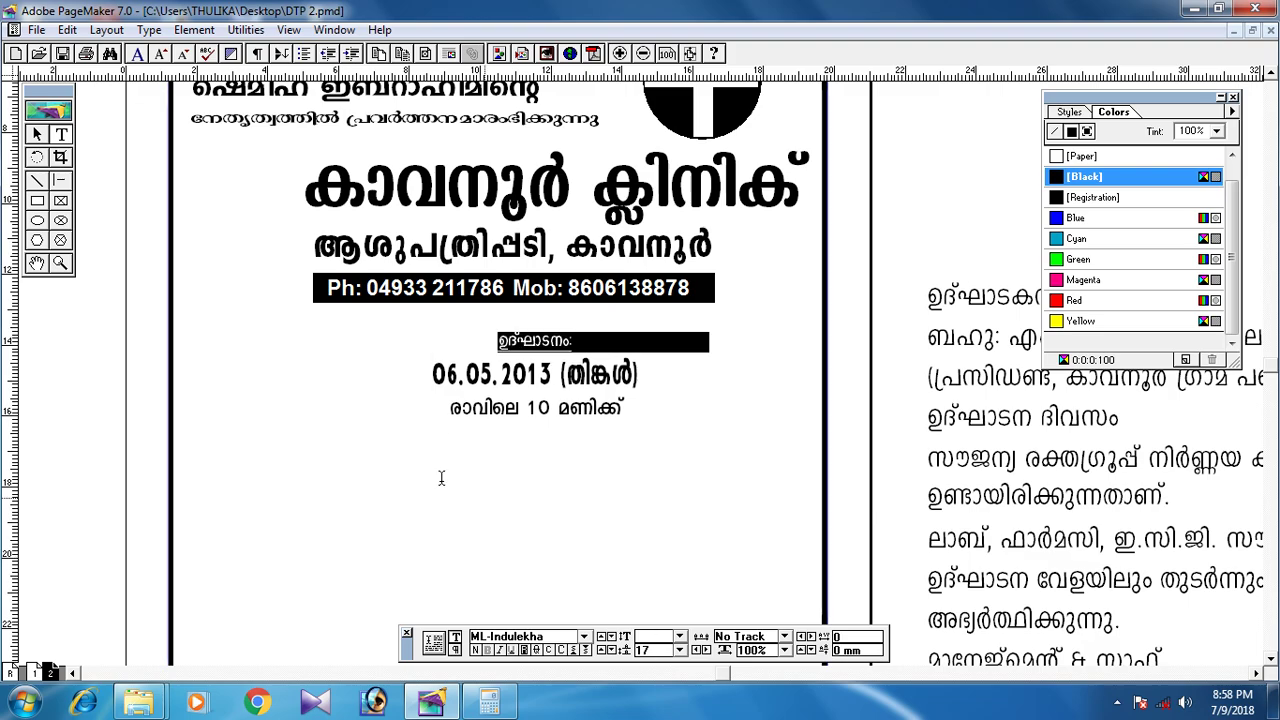
click(460, 414)
Compare with the reference layout and shift the inauguration text block about 10 mm to the left beneath the phone bar
alt+drag(296, 319, 955, 399)
click(39, 135)
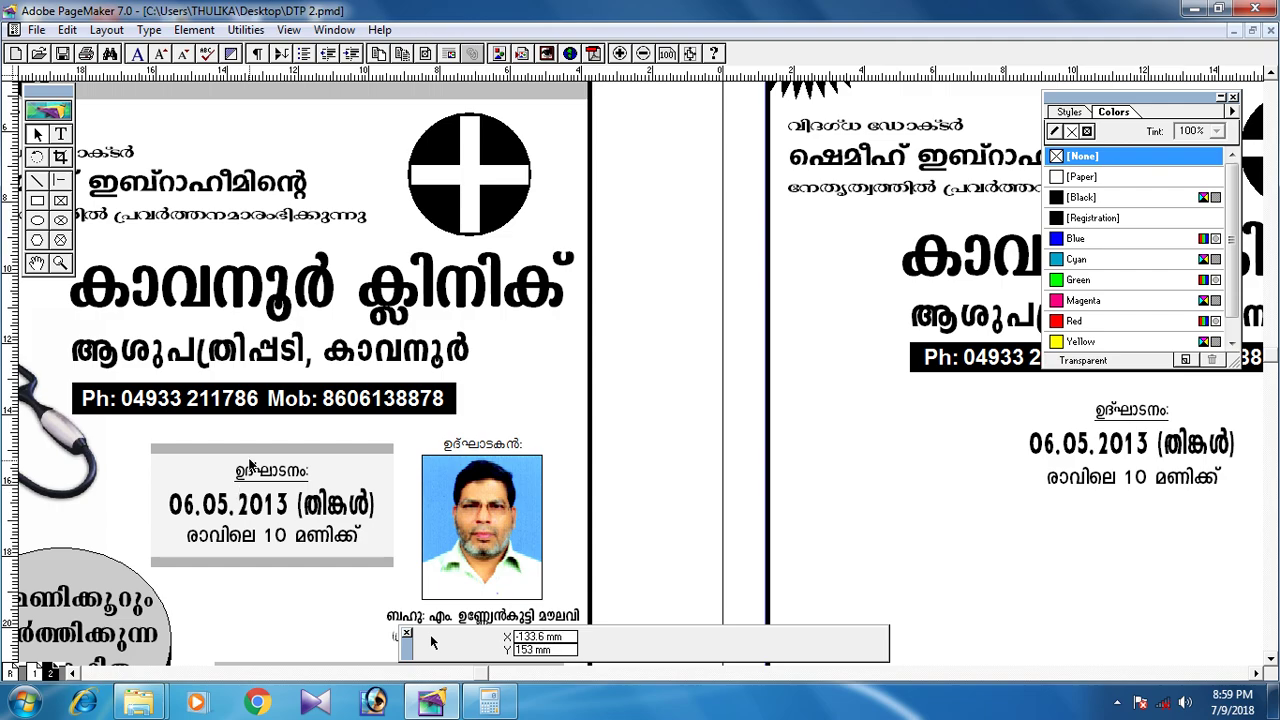
scroll(443, 474, right, 5)
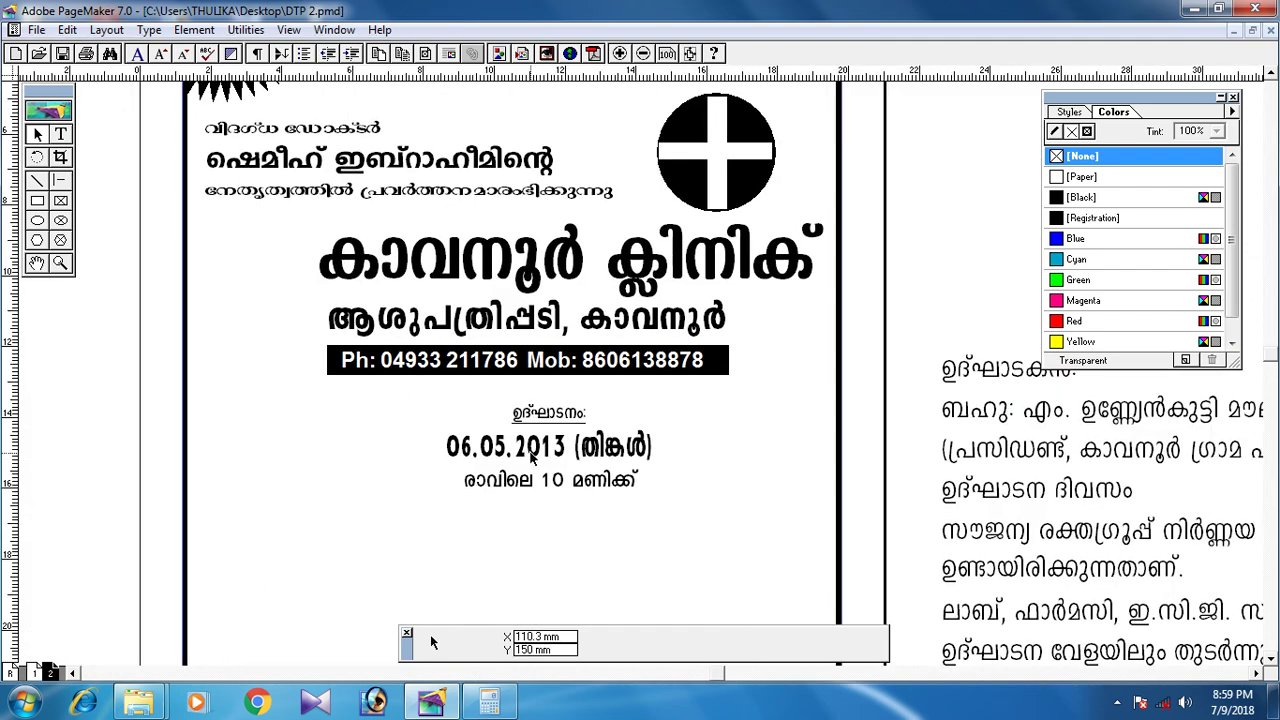
click(524, 463)
drag(524, 458, 488, 463)
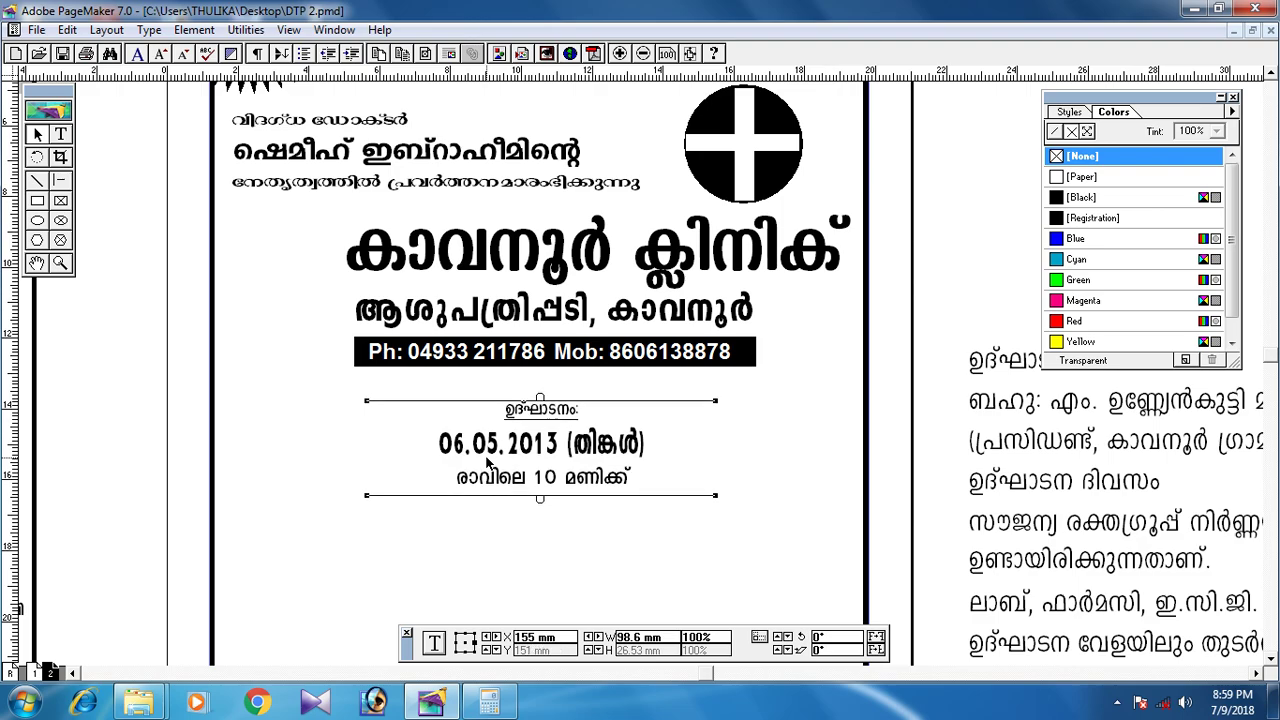
Draw a thin rectangle about 69.8 by 4 mm above the inauguration heading and color its fill and outline black at 30% tint
click(37, 201)
drag(422, 387, 670, 397)
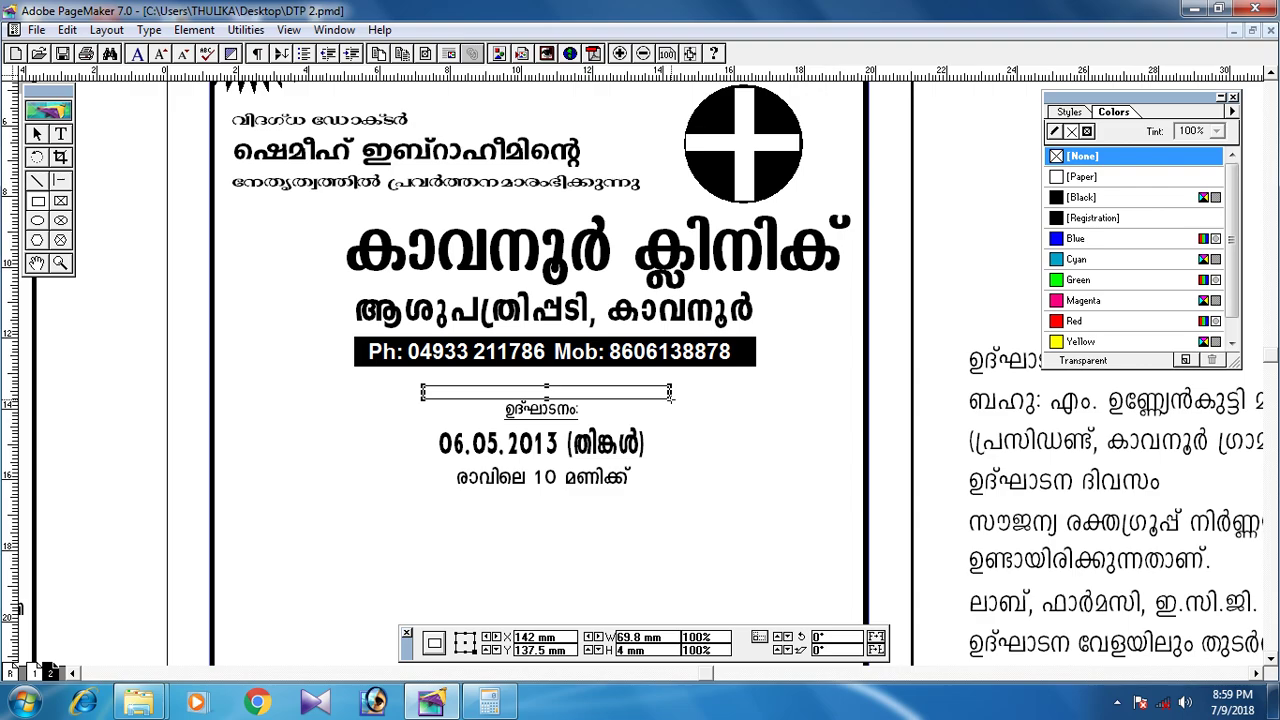
click(1087, 131)
click(1084, 197)
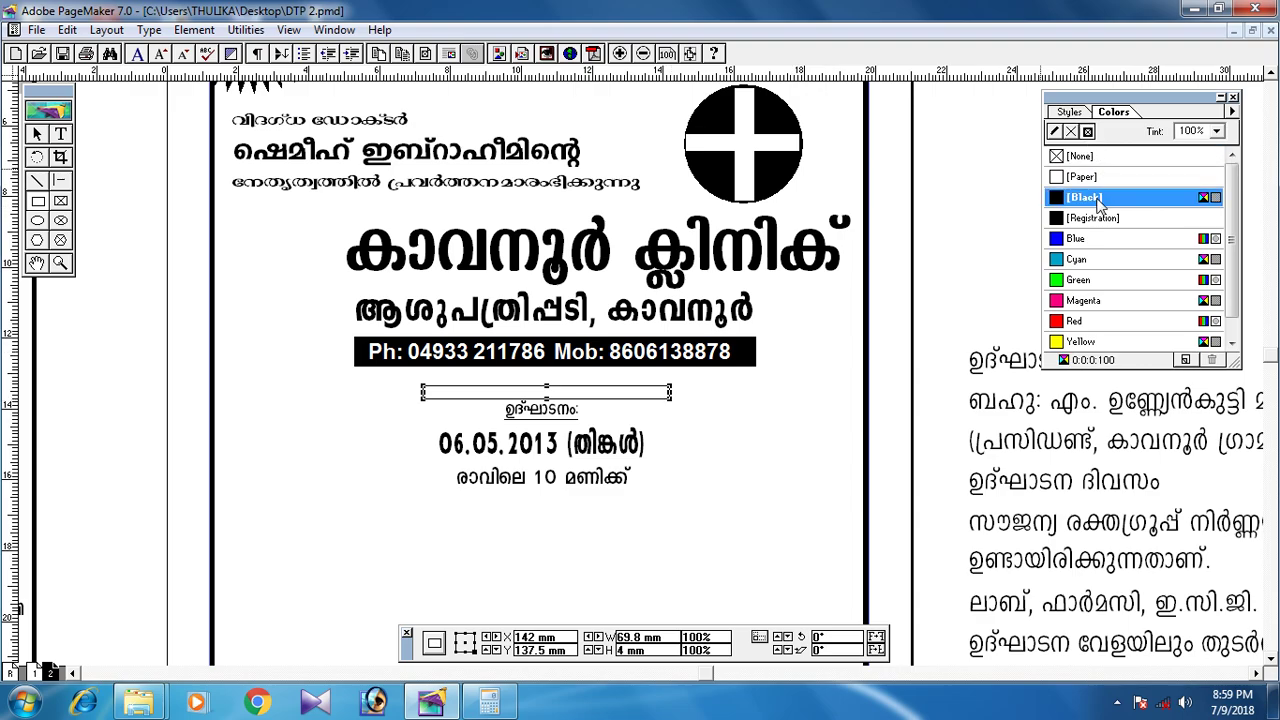
click(1216, 131)
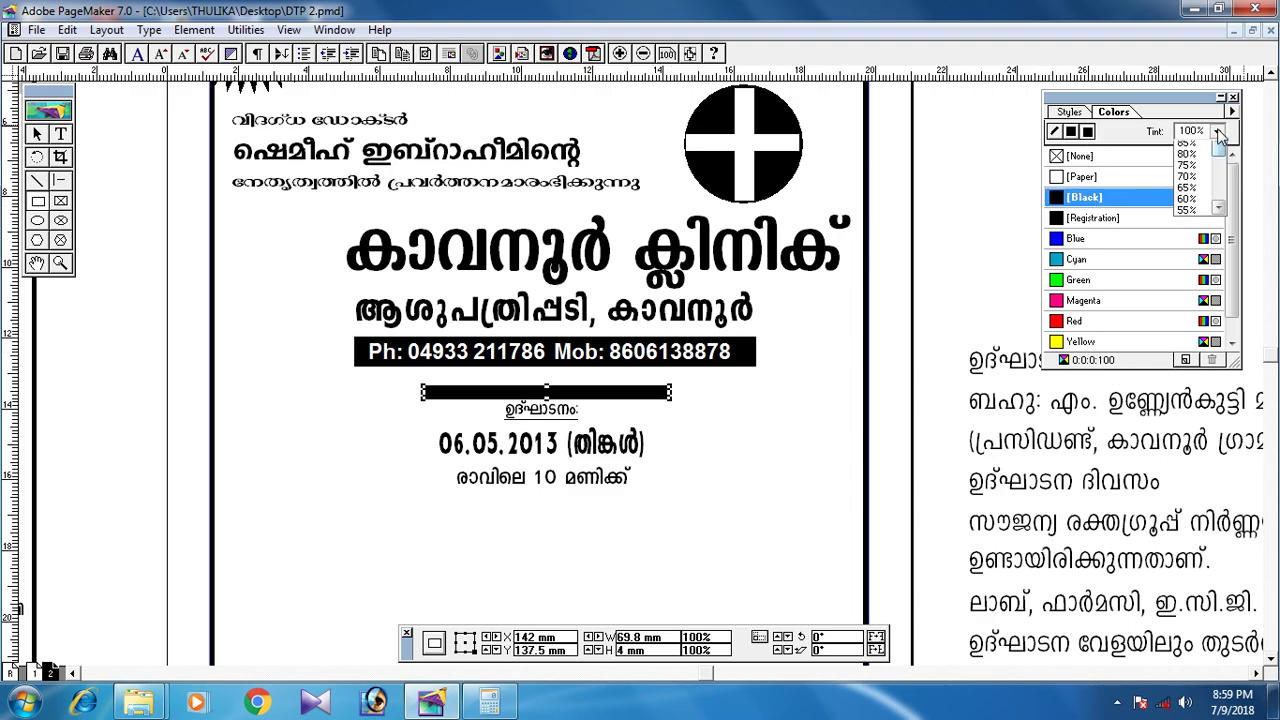
drag(1219, 168, 1220, 200)
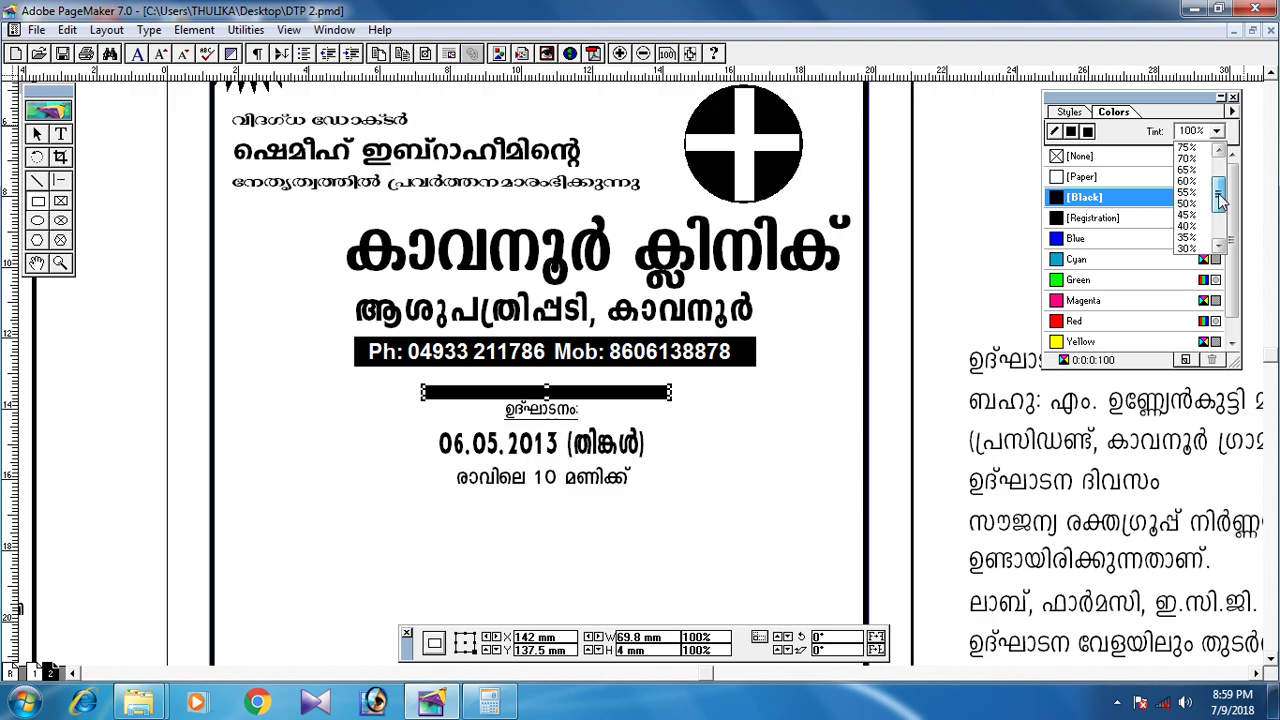
click(1197, 250)
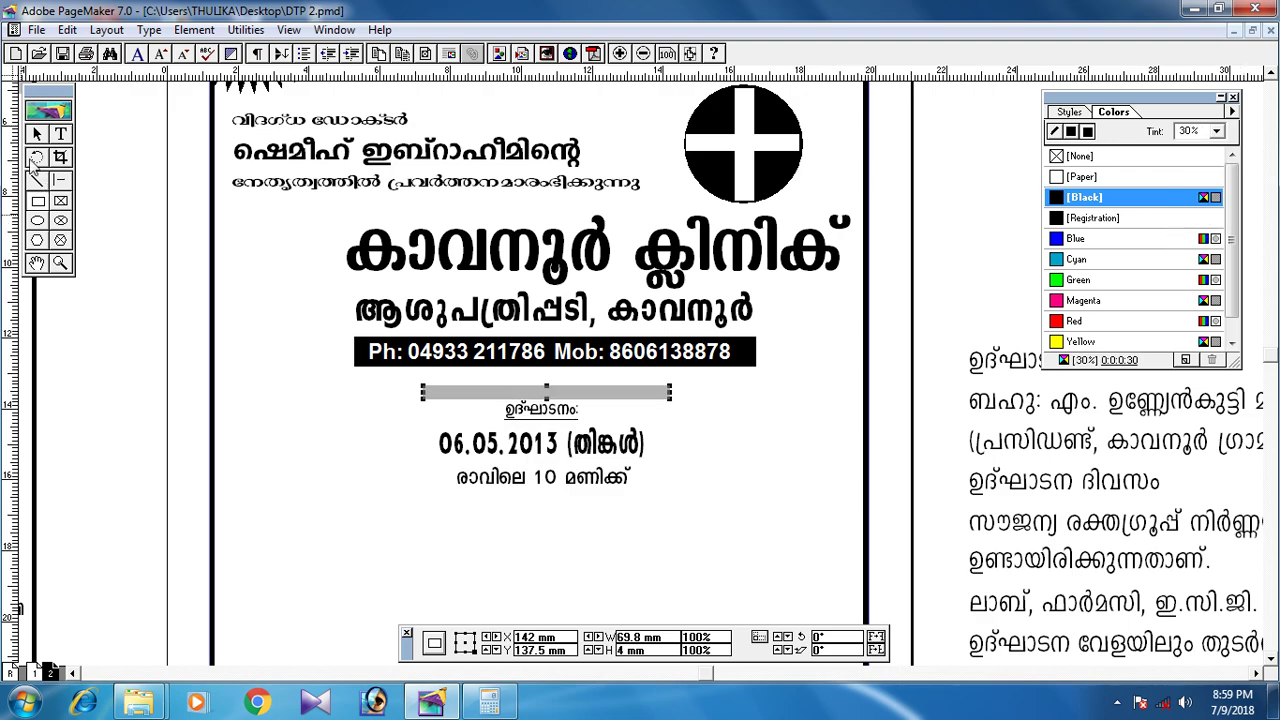
Nudge the gray bar to X 140.76 mm, Y 135.26 mm and place a copy below the time line at about Y 169 mm
click(36, 133)
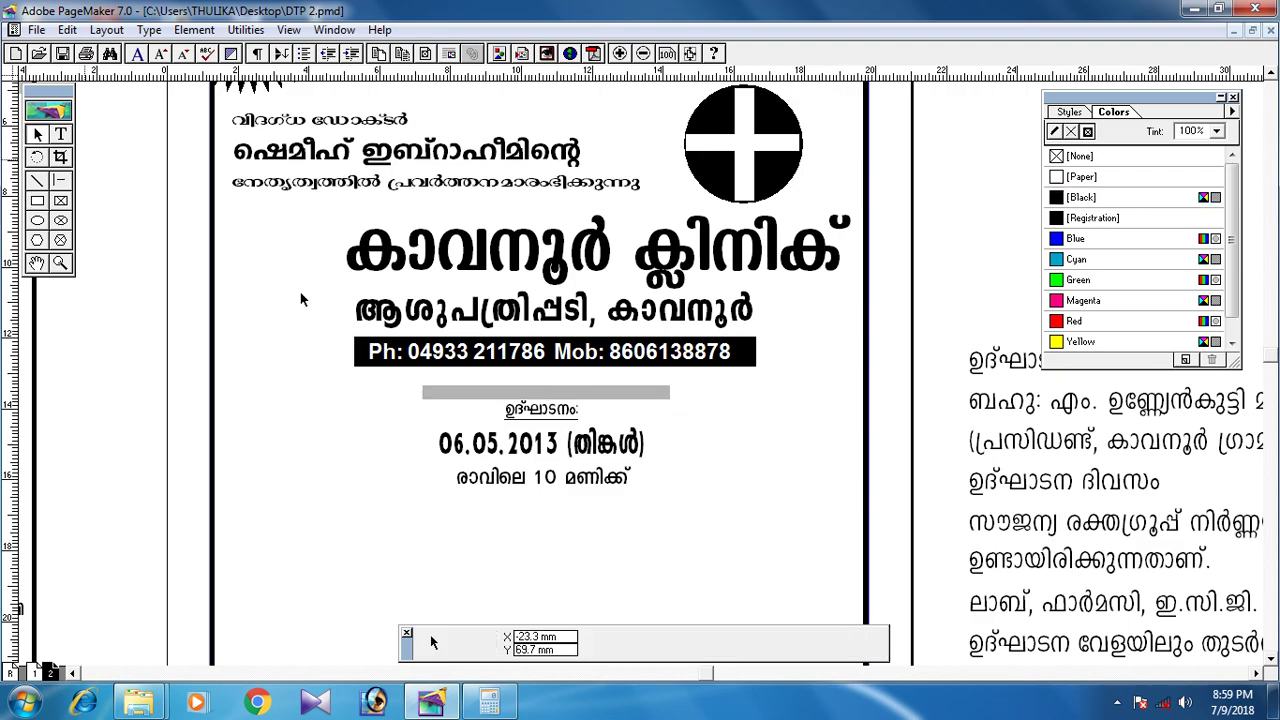
click(632, 395)
key(Up)
key(Up)
key(Up)
key(Up)
key(Up)
key(Up)
key(Up)
key(Left)
key(Left)
key(Left)
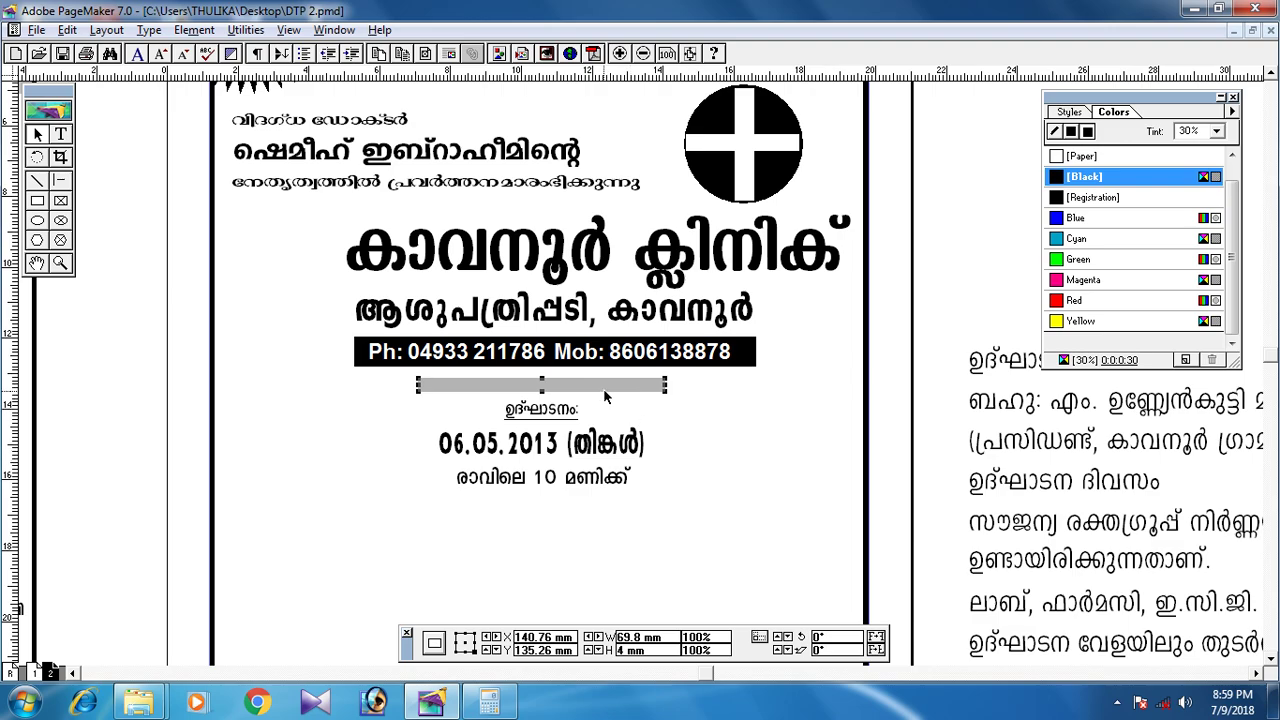
drag(604, 386, 615, 513)
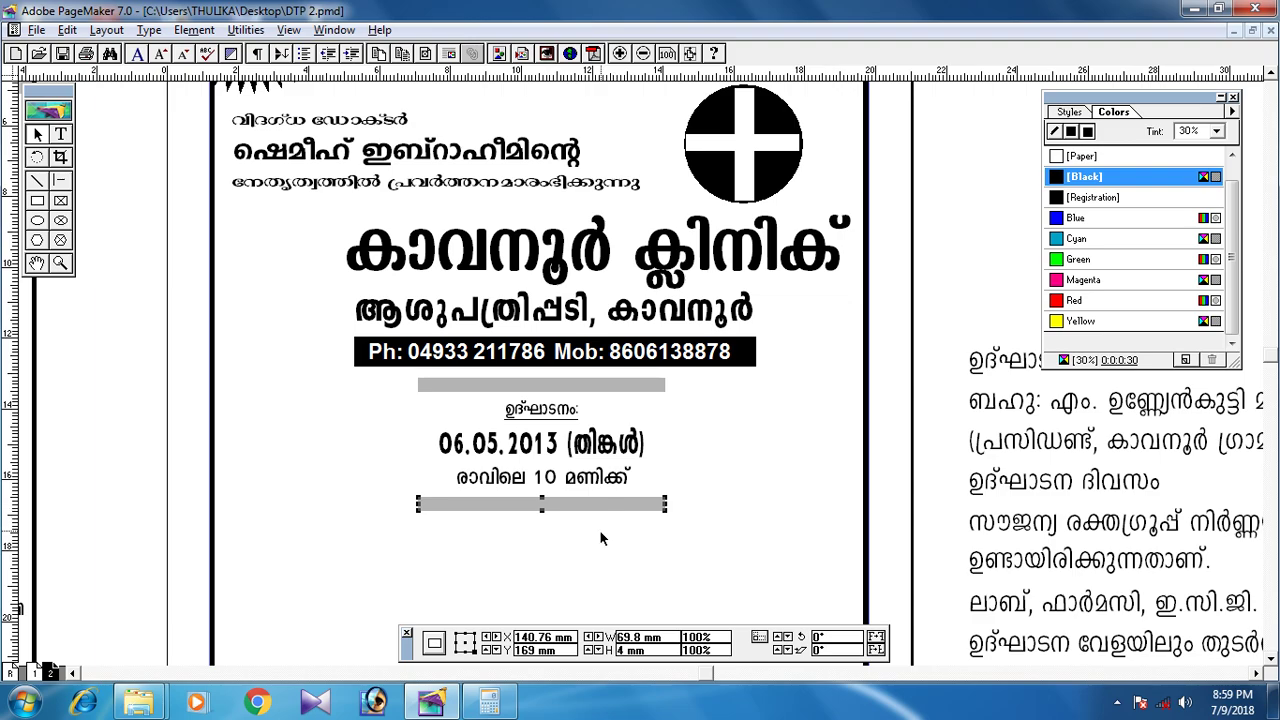
click(604, 541)
Copy the stethoscope image from the reference layout and paste it into the new layout beside the date block
alt+drag(601, 515, 964, 462)
scroll(472, 477, left, 5)
scroll(380, 426, up, 1)
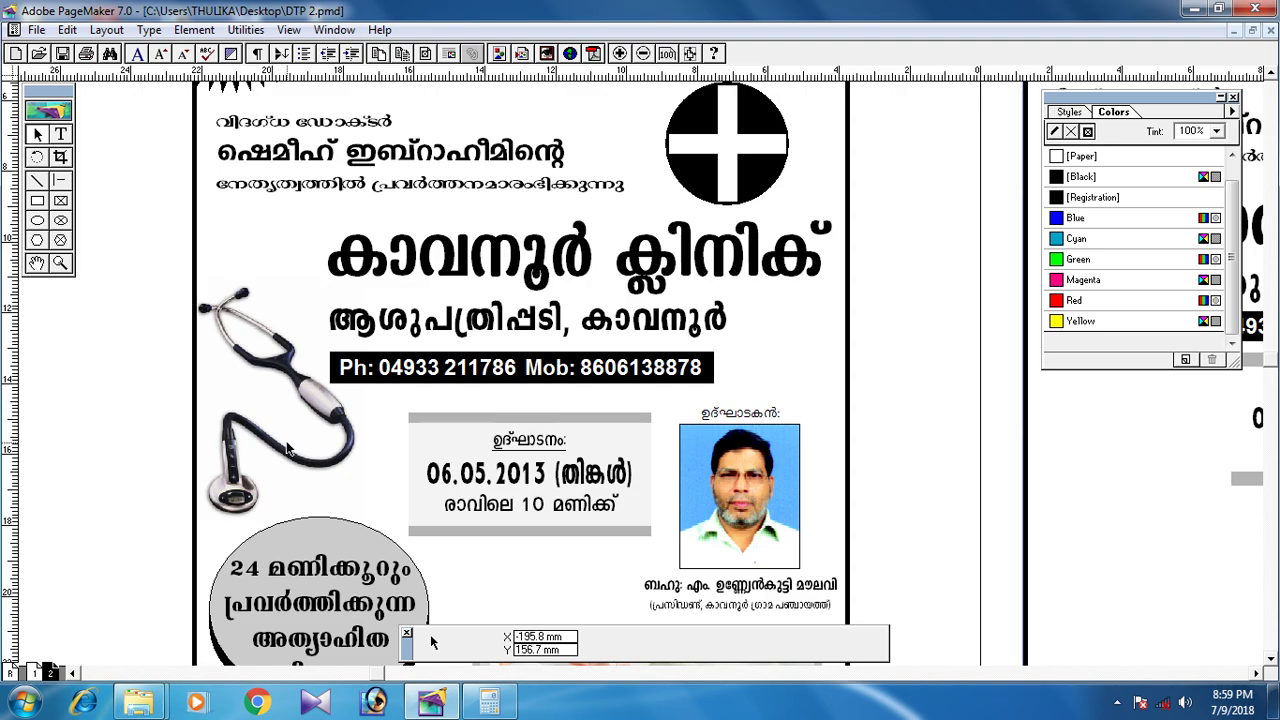
click(328, 416)
right_click(328, 416)
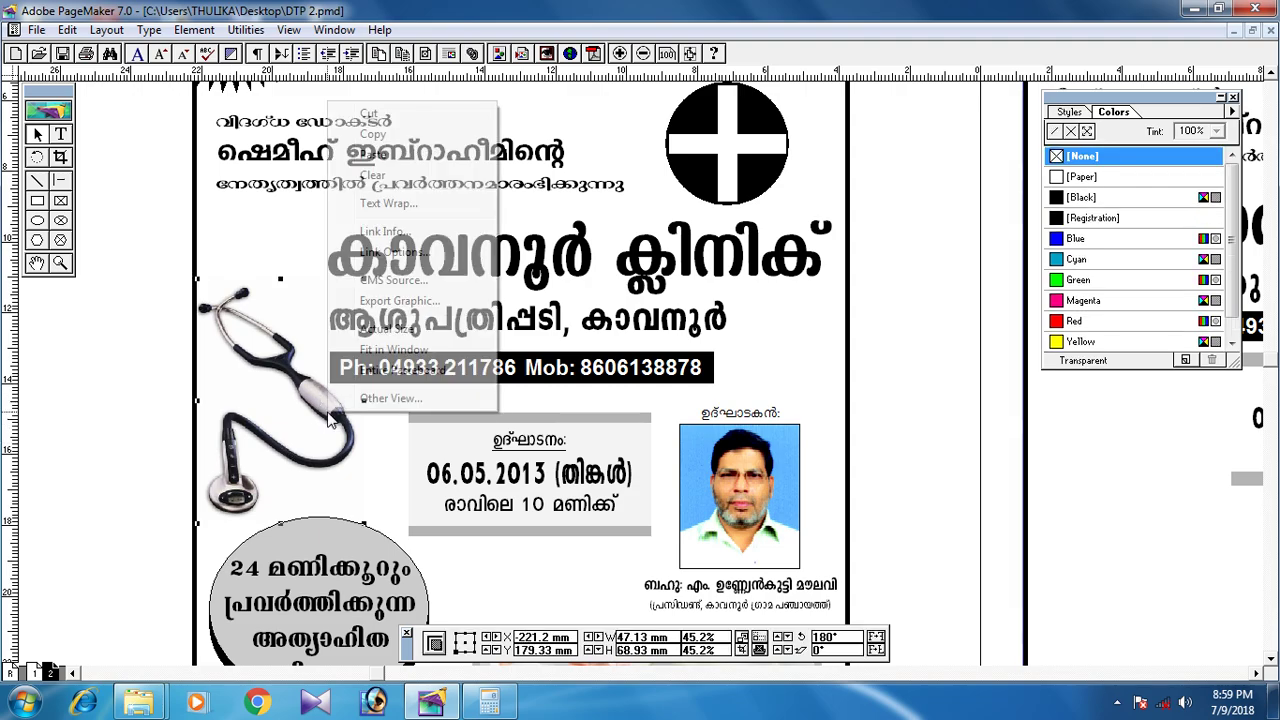
click(398, 134)
drag(742, 464, 134, 422)
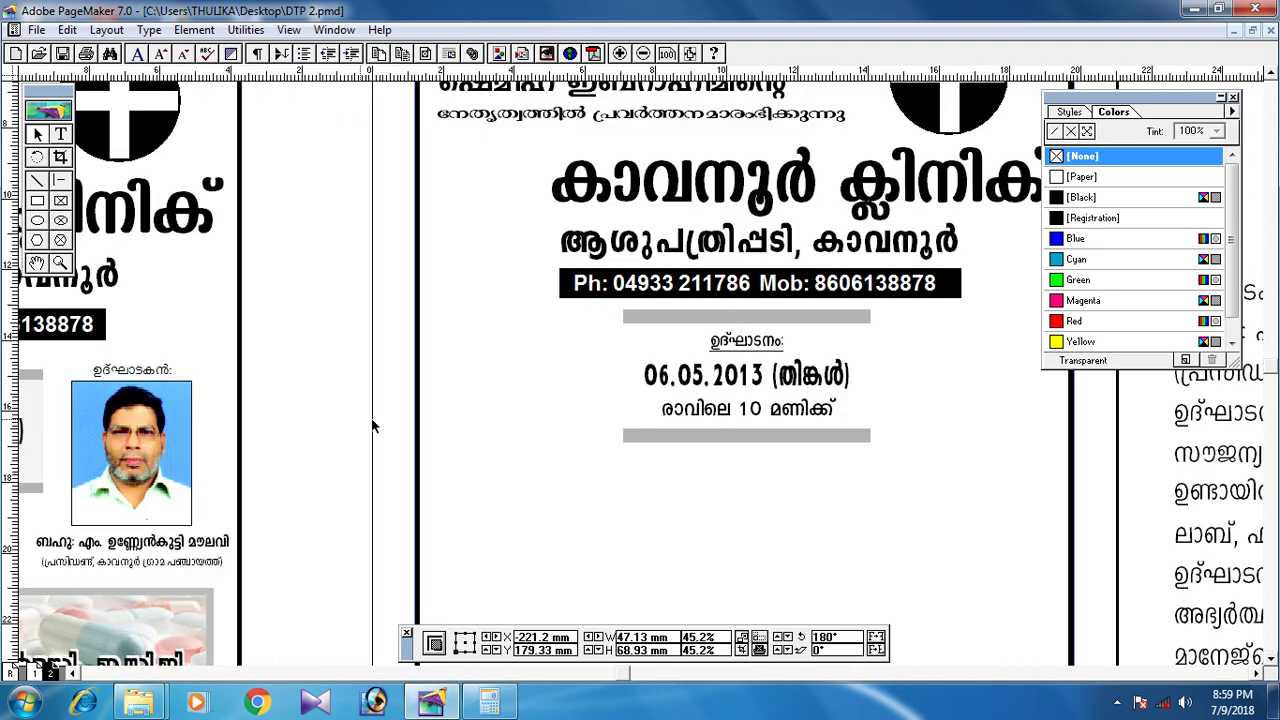
right_click(475, 437)
click(510, 163)
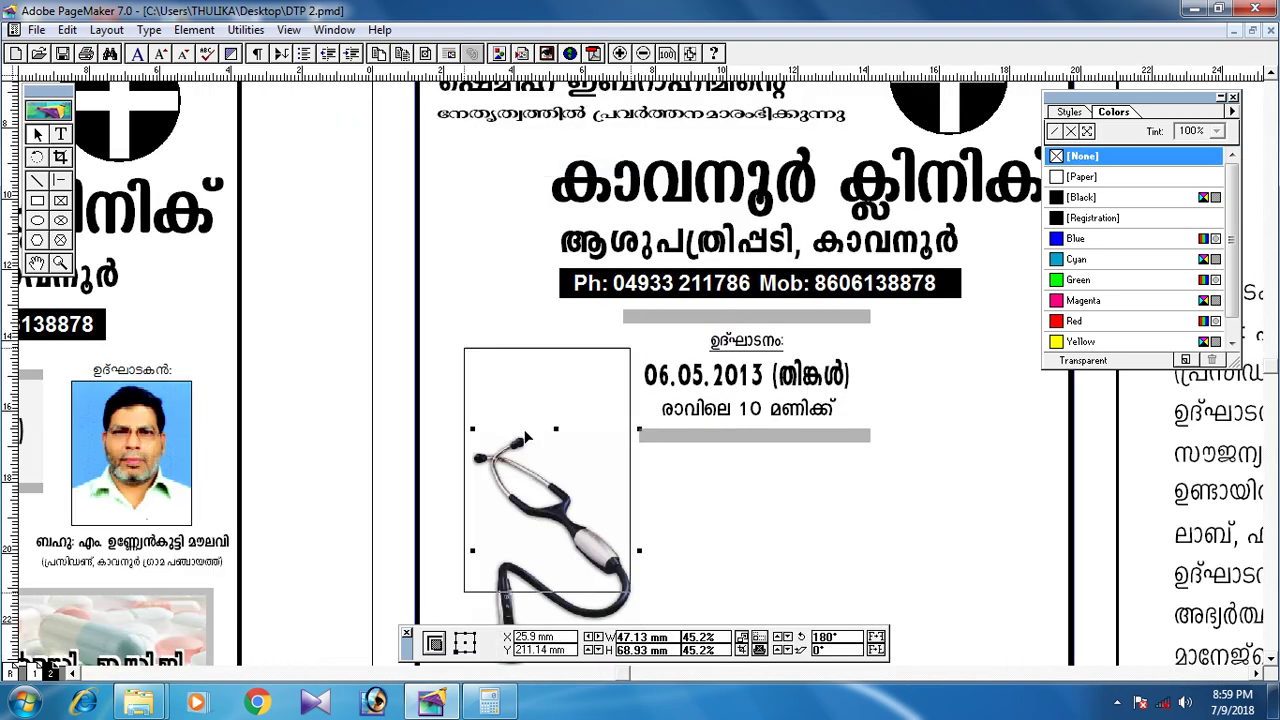